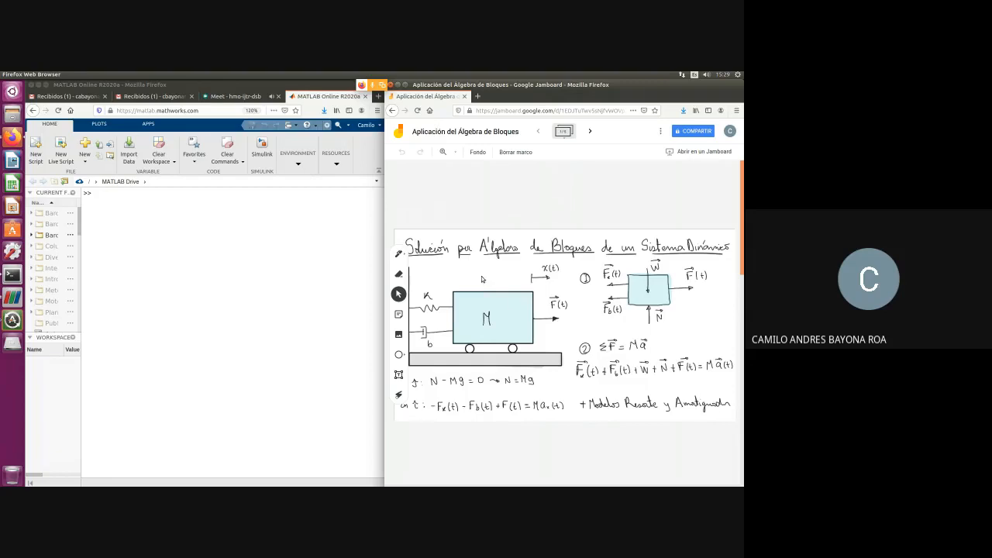
Advance the Jamboard to the last frame, showing the full block diagram of the mass-spring-damper equation.
{"action": "left_click", "coordinate": [591, 132]}
{"action": "left_click", "coordinate": [591, 132]}
{"action": "left_click", "coordinate": [591, 131]}
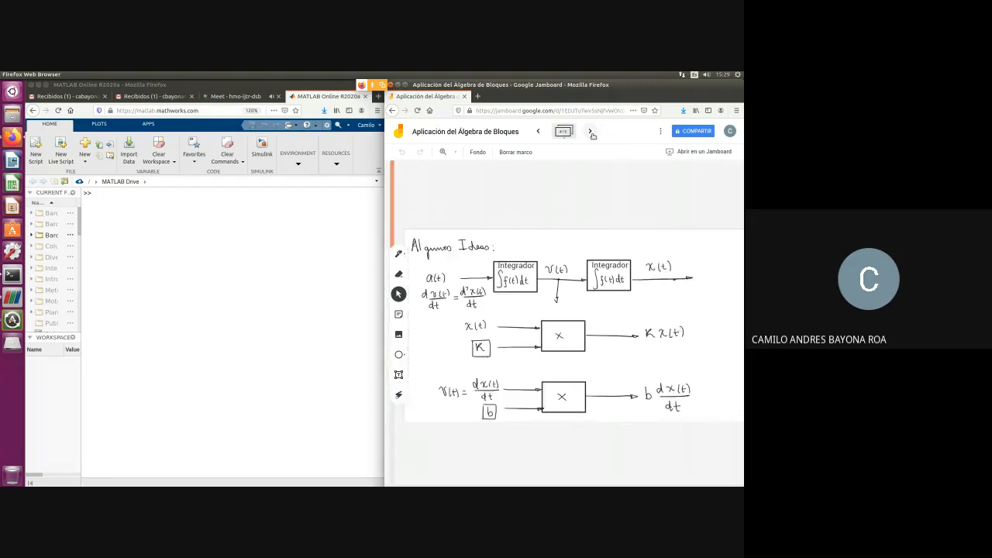
{"action": "left_click", "coordinate": [591, 131]}
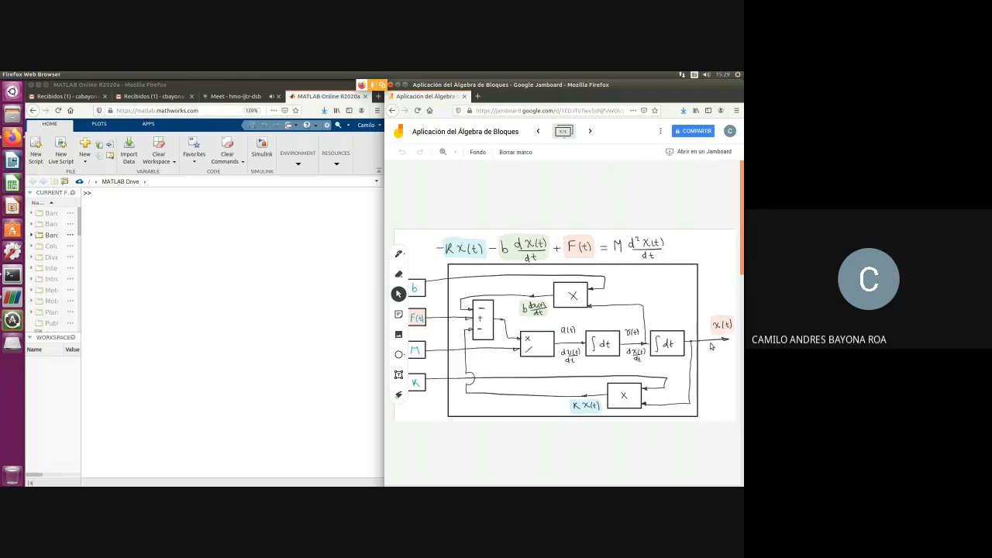
Switch to MATLAB Online, create a blank Simulink model and enlarge its window to fill most of the browser area.
{"action": "left_click", "coordinate": [196, 212]}
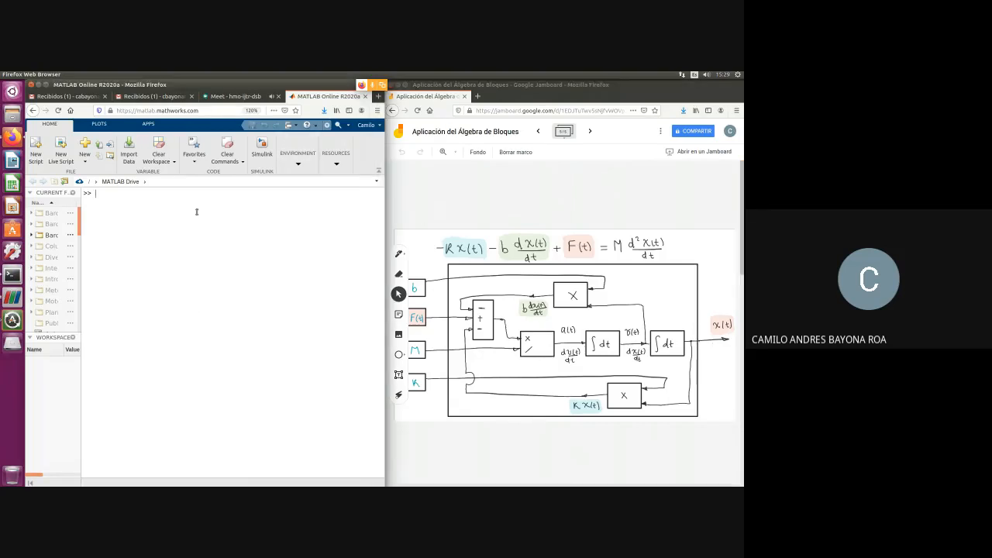
{"action": "left_click", "coordinate": [256, 151]}
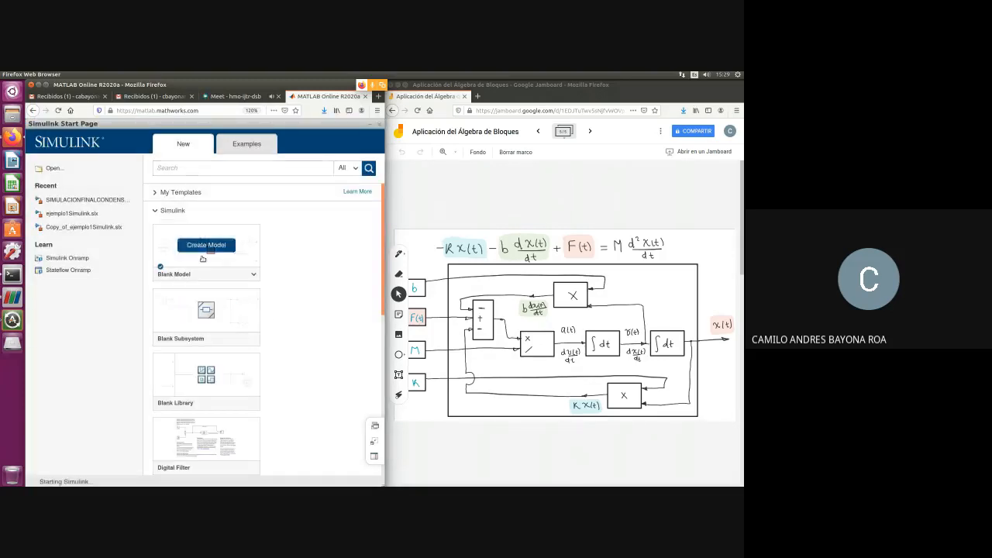
{"action": "left_click", "coordinate": [206, 245]}
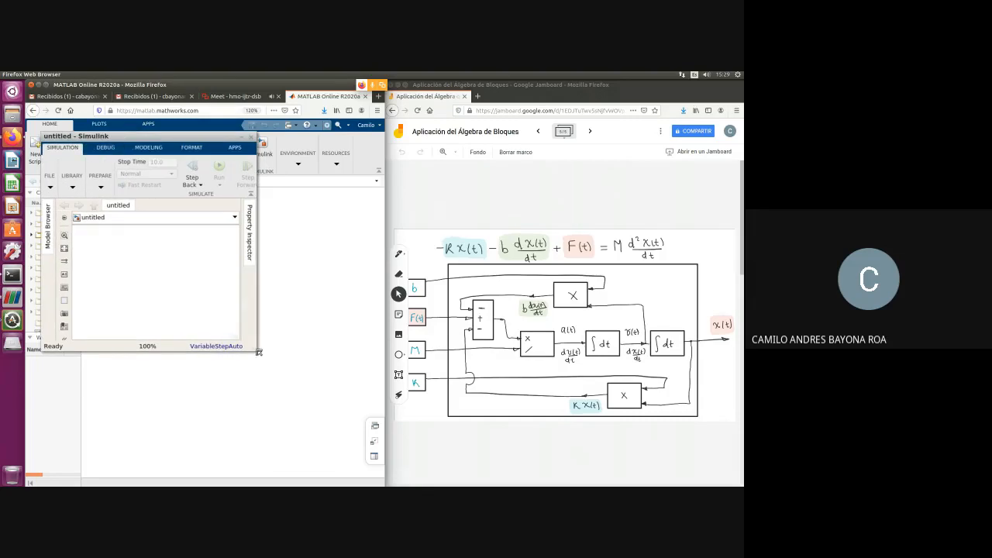
{"action": "left_click_drag", "start_coordinate": [258, 352], "coordinate": [378, 468]}
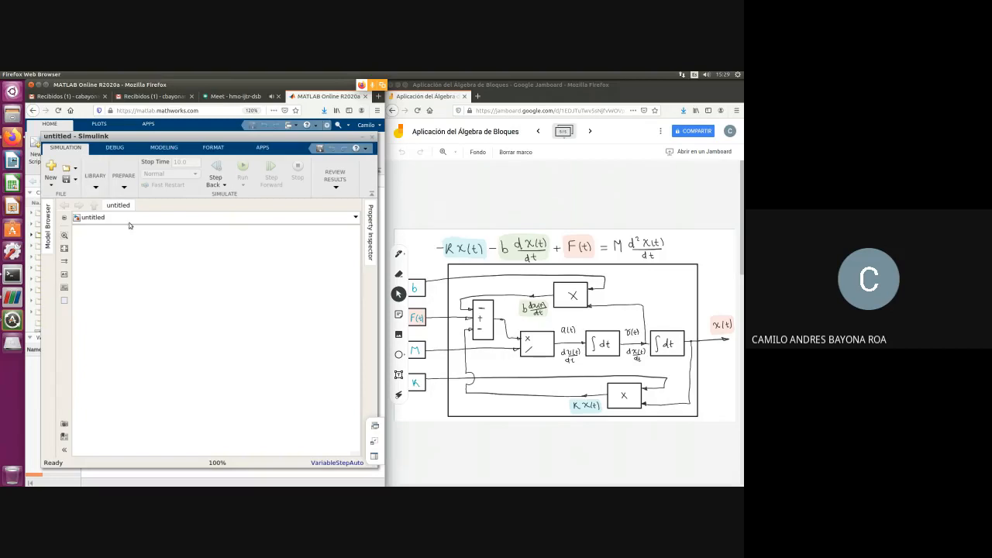
Place two Constant blocks from the Simulink Sources library, one above the other, in the model.
{"action": "left_click", "coordinate": [96, 175]}
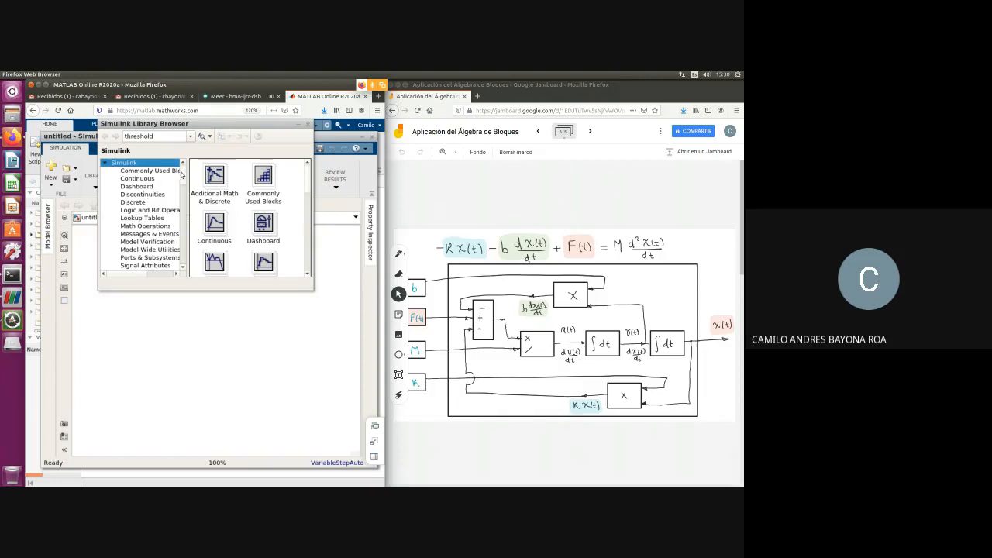
{"action": "left_click_drag", "start_coordinate": [181, 176], "coordinate": [182, 192]}
{"action": "left_click", "coordinate": [134, 210]}
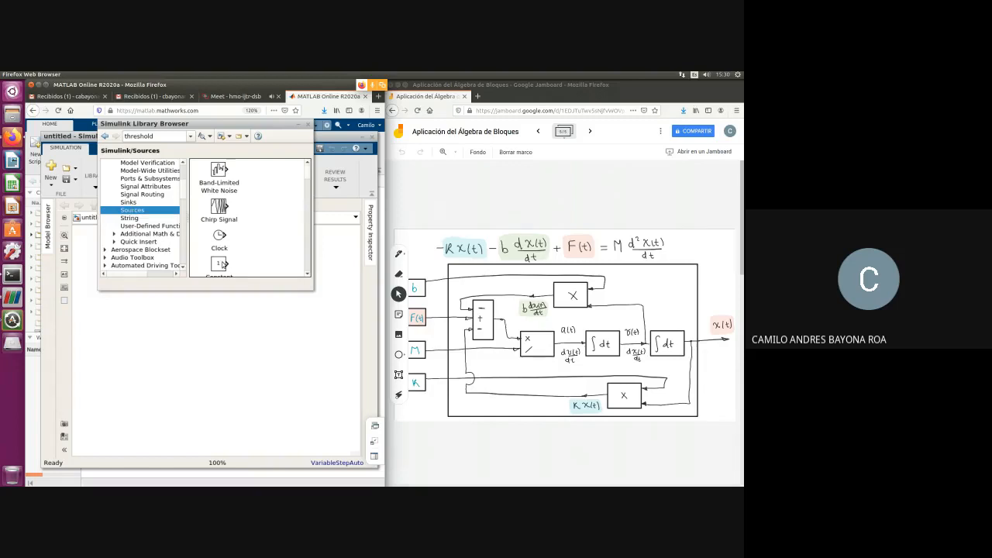
{"action": "left_click", "coordinate": [221, 264]}
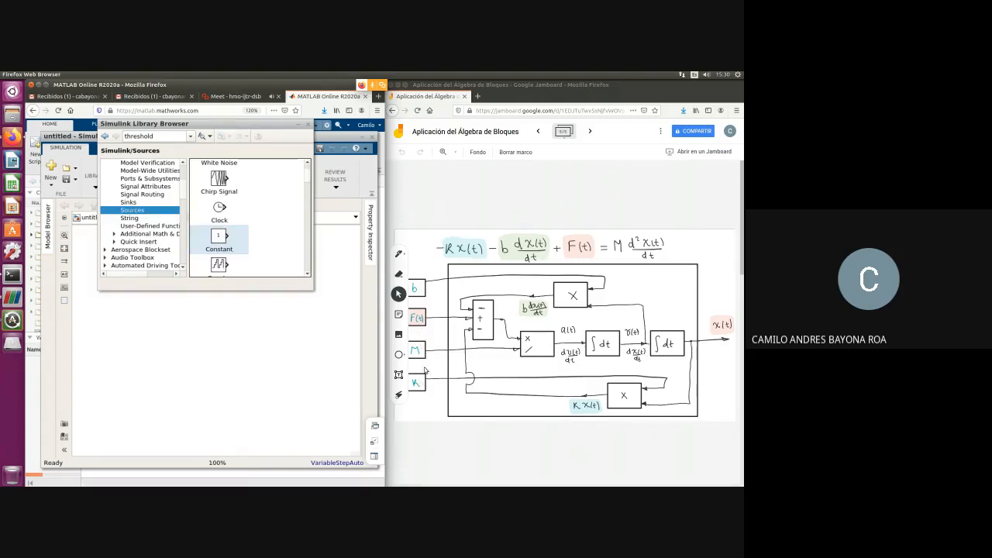
{"action": "left_click", "coordinate": [226, 242]}
{"action": "left_click_drag", "start_coordinate": [174, 303], "coordinate": [145, 320]}
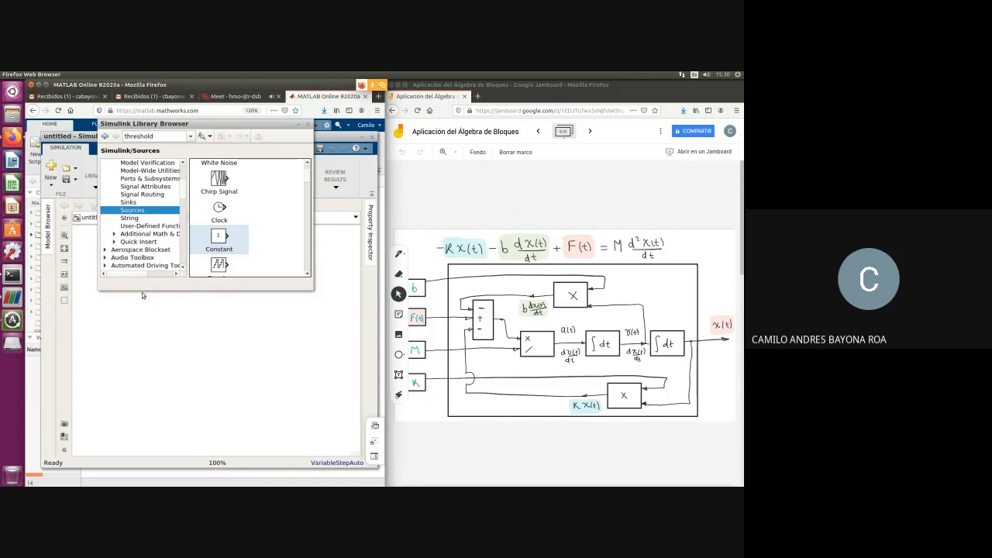
{"action": "left_click_drag", "start_coordinate": [220, 243], "coordinate": [128, 290]}
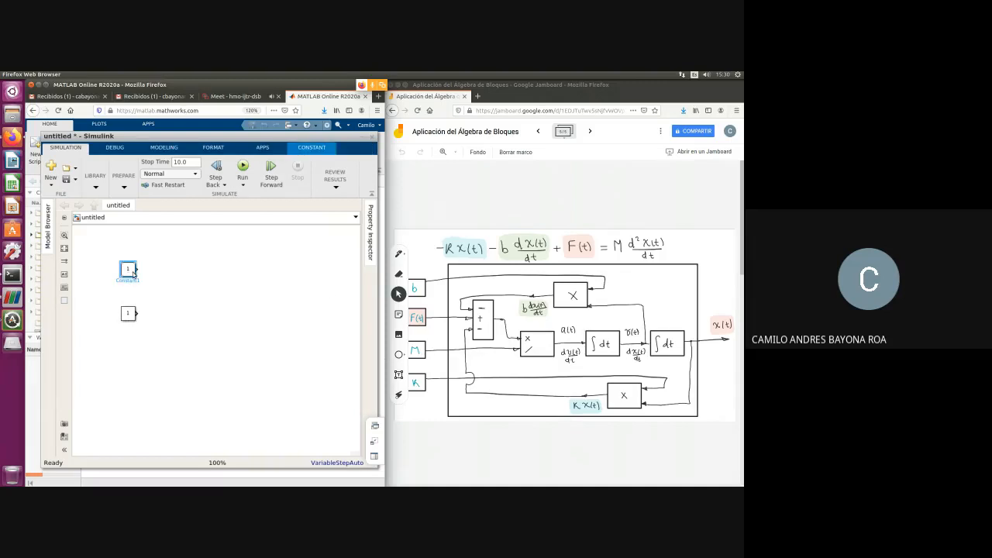
Move the lower Constant block up beneath the first one and view both blocks' parameters without changing them.
{"action": "double_click", "coordinate": [129, 269]}
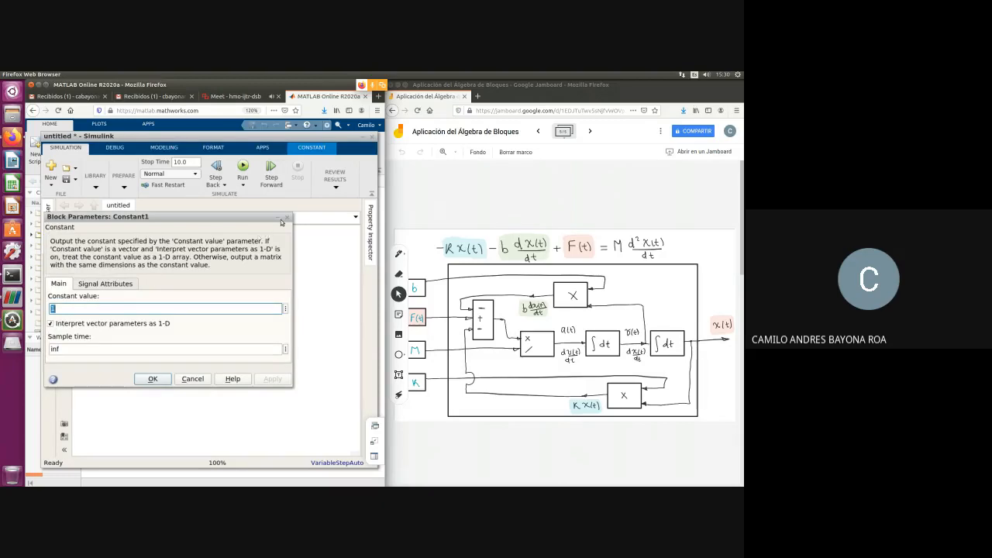
{"action": "left_click", "coordinate": [285, 220]}
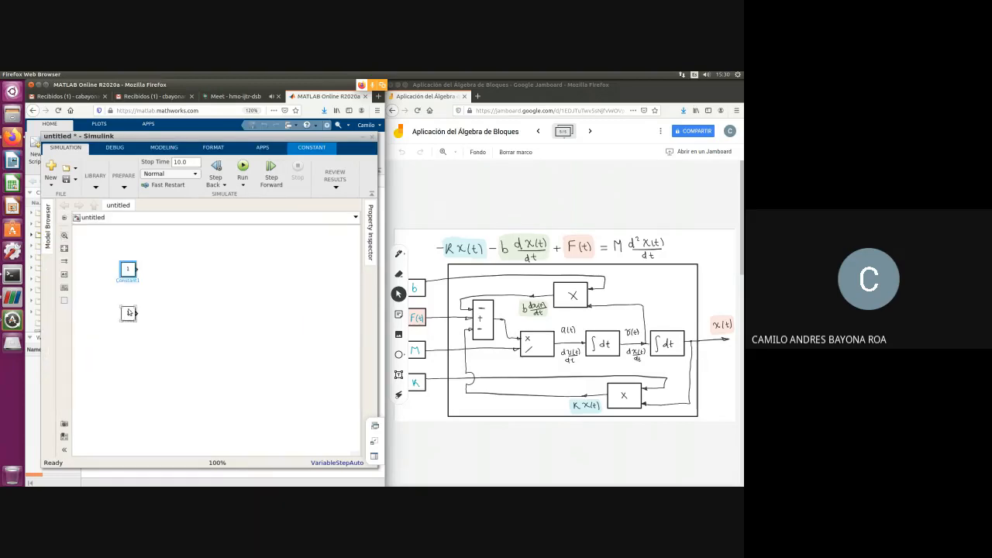
{"action": "left_click_drag", "start_coordinate": [129, 313], "coordinate": [128, 295]}
{"action": "double_click", "coordinate": [129, 296]}
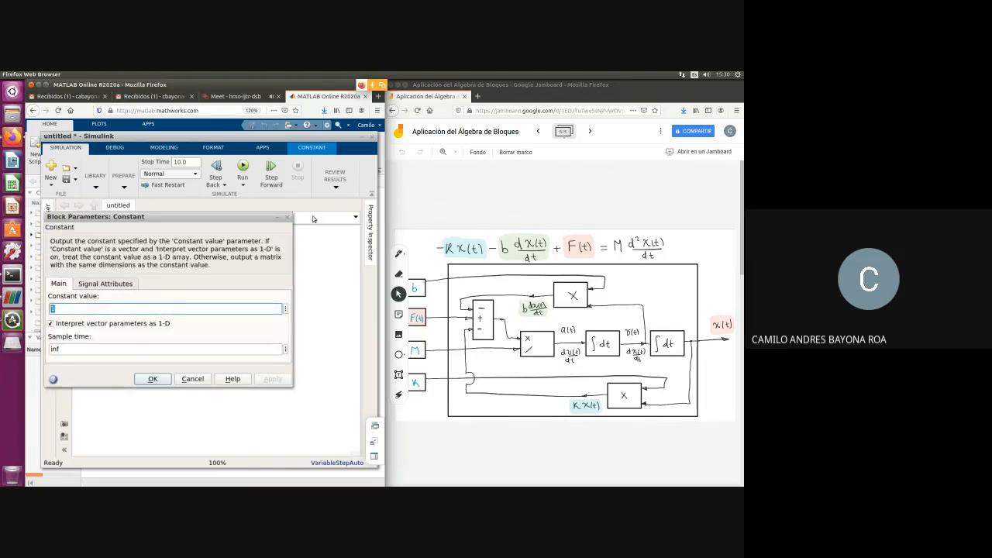
{"action": "left_click", "coordinate": [288, 217]}
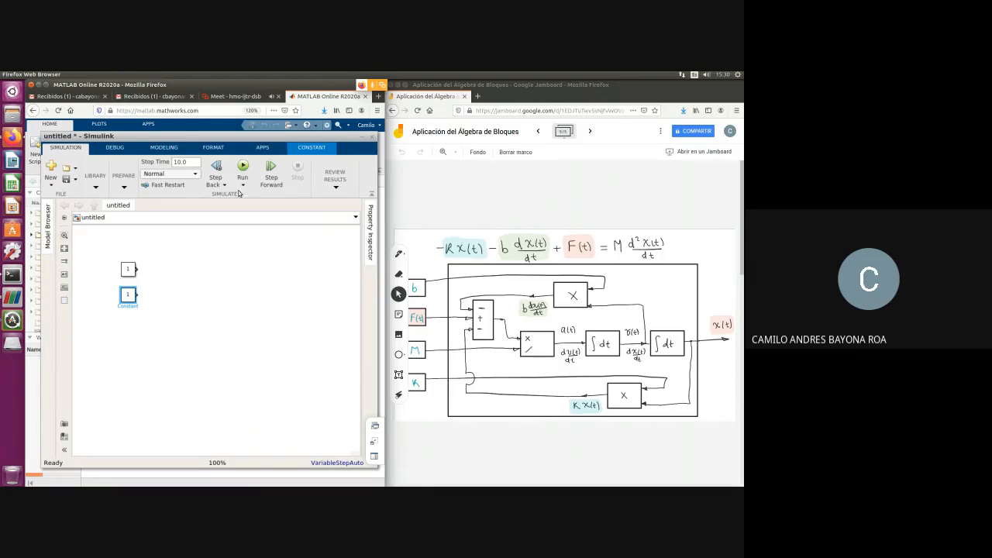
Copy a Constant block and paste it twice, aligning the copies beneath the others to form a column of four.
{"action": "right_click", "coordinate": [141, 277]}
{"action": "left_click", "coordinate": [156, 230]}
{"action": "right_click", "coordinate": [137, 293]}
{"action": "left_click", "coordinate": [156, 248]}
{"action": "mouse_move", "coordinate": [132, 335]}
{"action": "left_mouse_down"}
{"action": "mouse_move", "coordinate": [129, 344]}
{"action": "mouse_move", "coordinate": [130, 327]}
{"action": "left_mouse_up"}
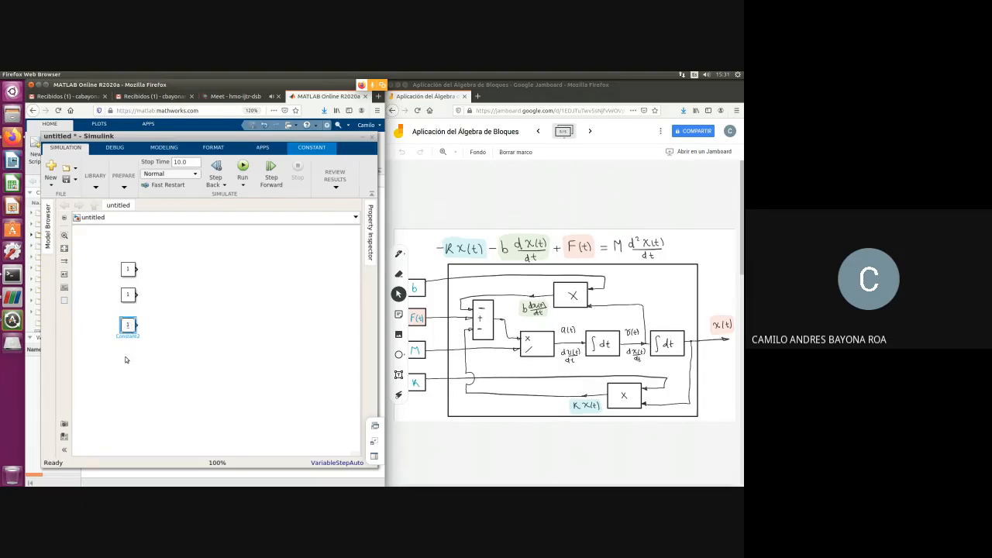
{"action": "right_click", "coordinate": [153, 317]}
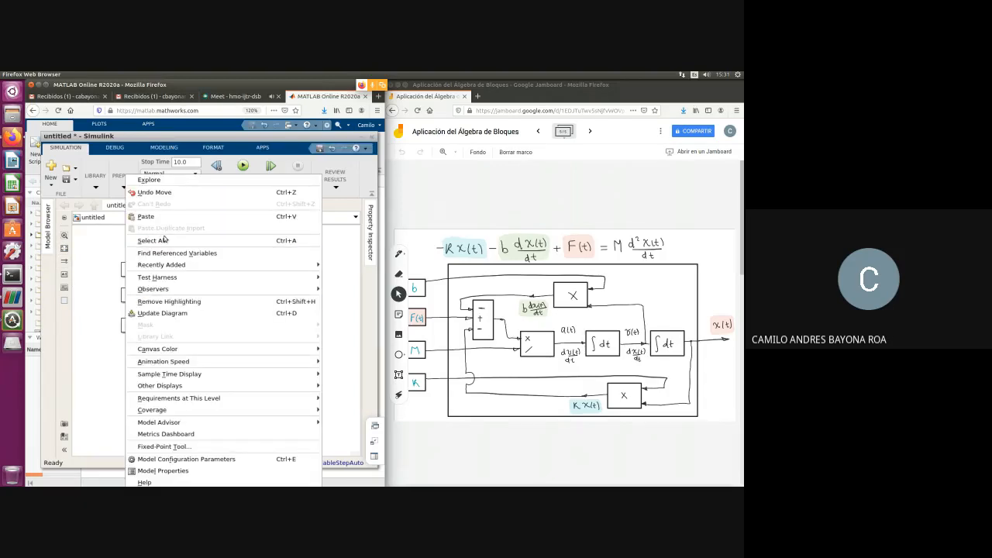
{"action": "left_click", "coordinate": [159, 216]}
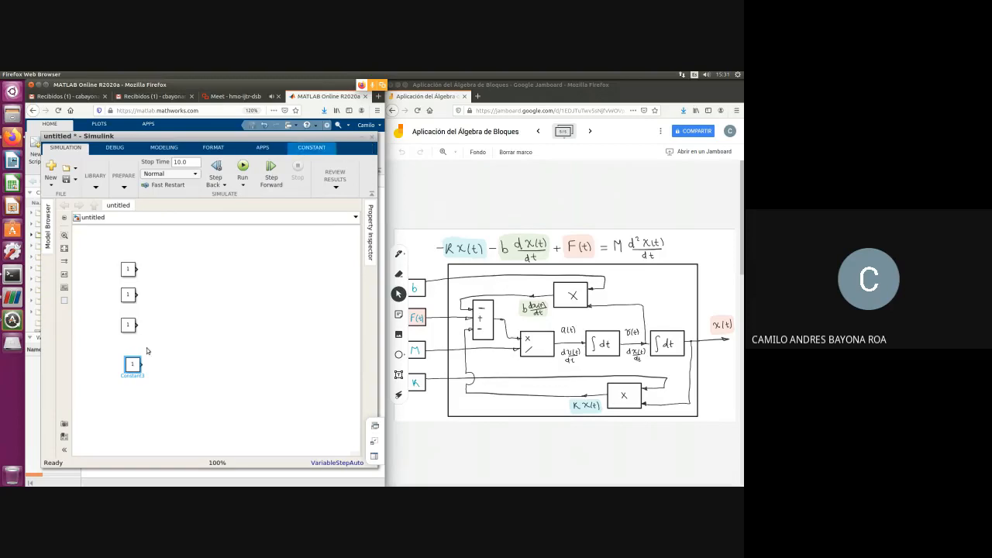
{"action": "mouse_move", "coordinate": [139, 358]}
{"action": "left_mouse_down"}
{"action": "mouse_move", "coordinate": [133, 347]}
{"action": "mouse_move", "coordinate": [128, 361]}
{"action": "left_mouse_up"}
Set the bottom Constant block's value to 0 and keep it in line with the column.
{"action": "double_click", "coordinate": [128, 360]}
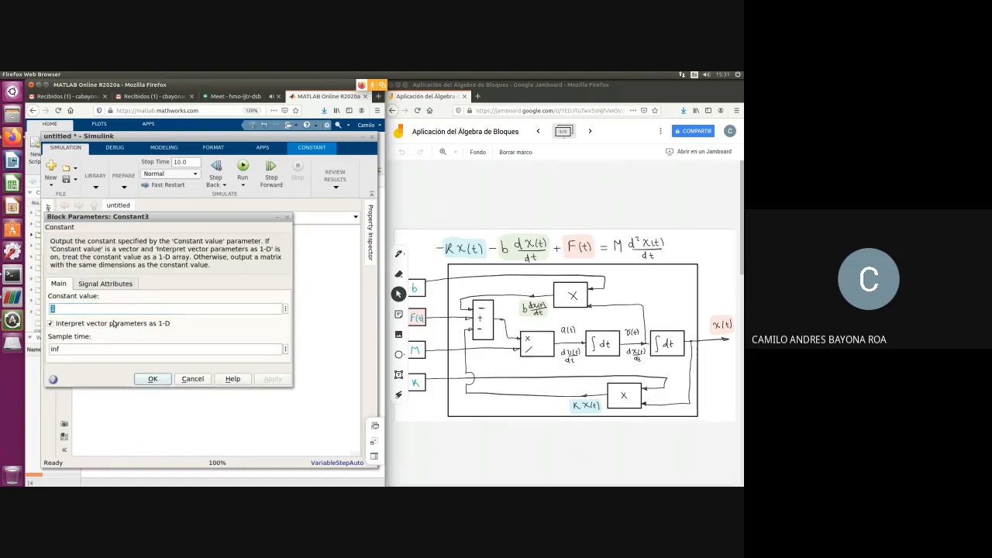
{"action": "type", "text": "0"}
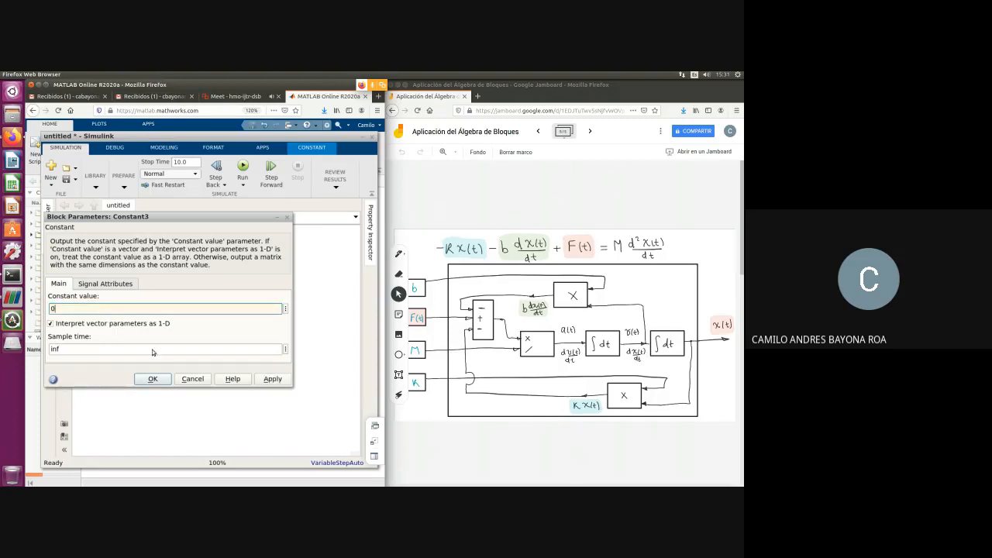
{"action": "left_click", "coordinate": [153, 378]}
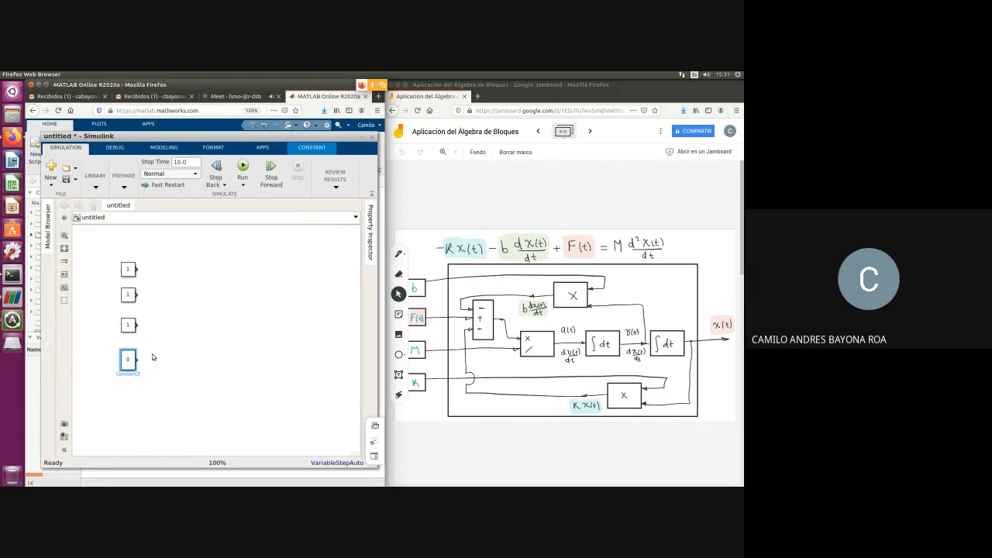
{"action": "left_click_drag", "start_coordinate": [127, 366], "coordinate": [127, 361]}
Add an Integrator block from the Commonly Used Blocks library beside the column of constants.
{"action": "left_click", "coordinate": [94, 175]}
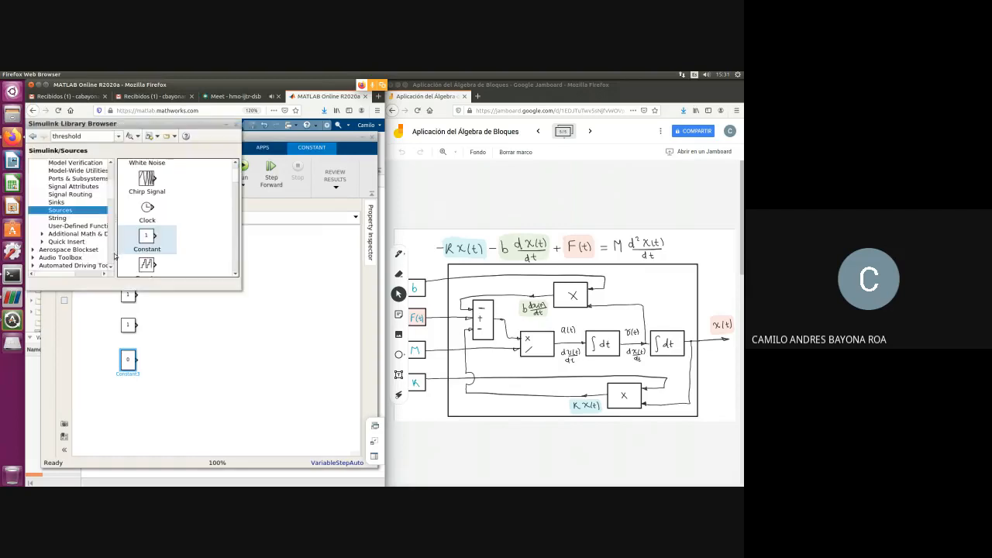
{"action": "scroll", "coordinate": [108, 179], "scroll_direction": "up", "scroll_amount": 5}
{"action": "left_click", "coordinate": [92, 171]}
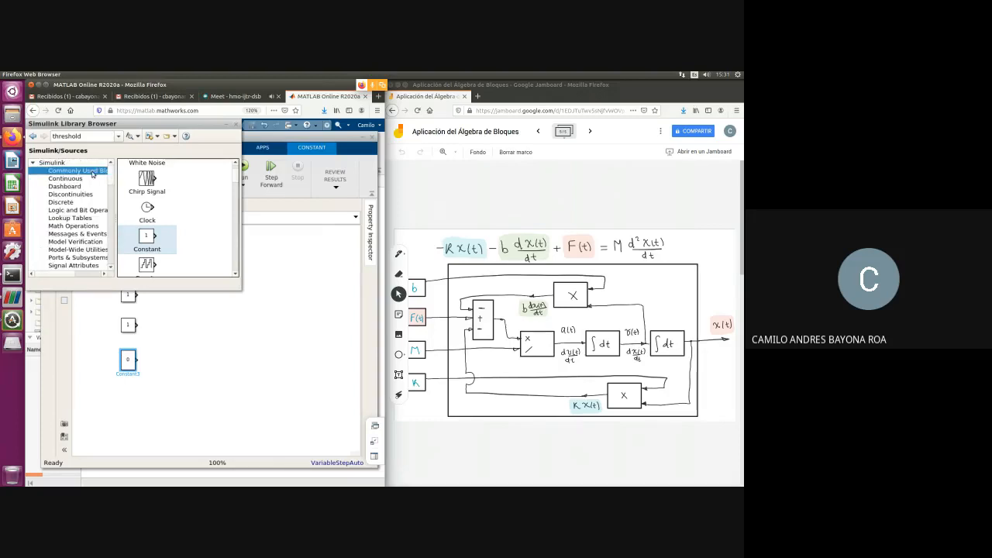
{"action": "left_click_drag", "start_coordinate": [235, 177], "coordinate": [236, 219]}
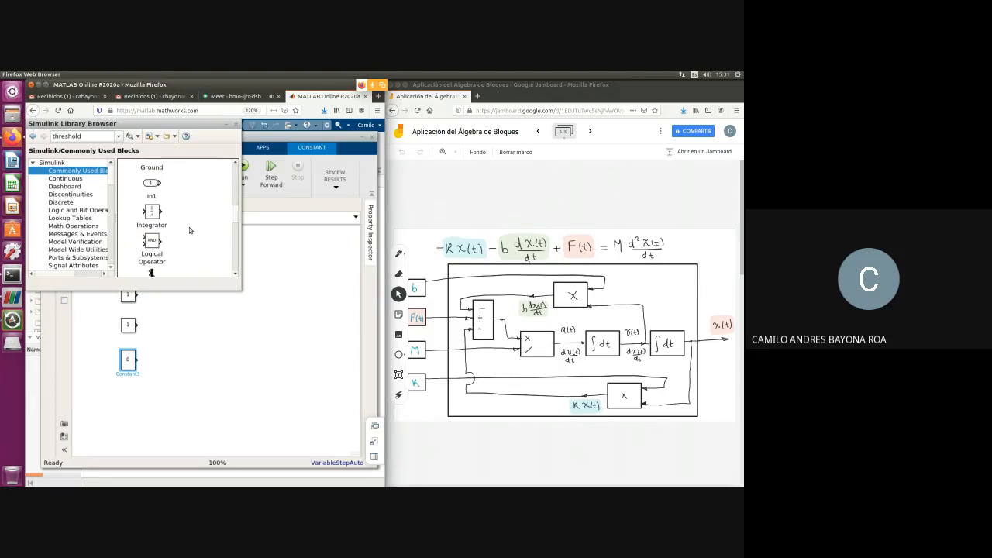
{"action": "left_click", "coordinate": [153, 214]}
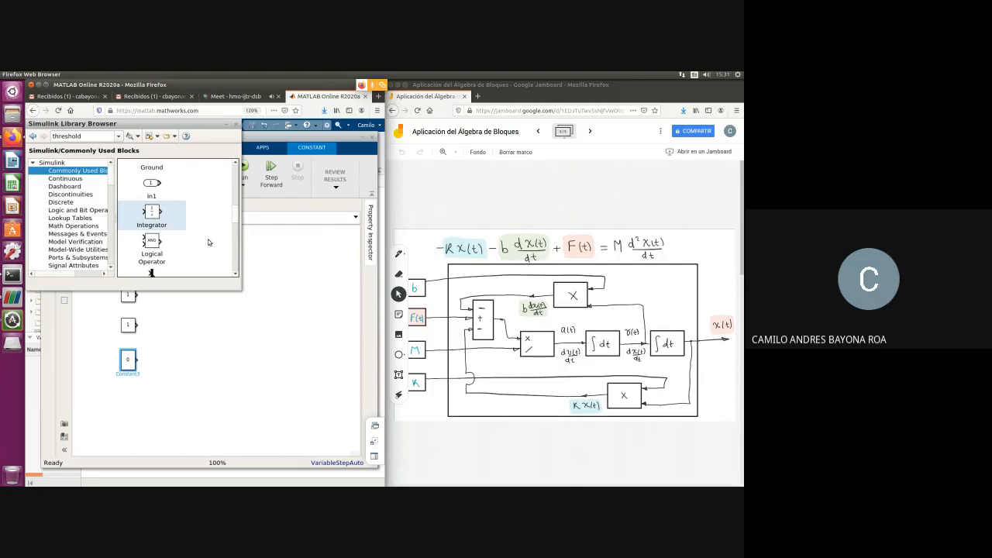
{"action": "left_click_drag", "start_coordinate": [208, 243], "coordinate": [213, 308]}
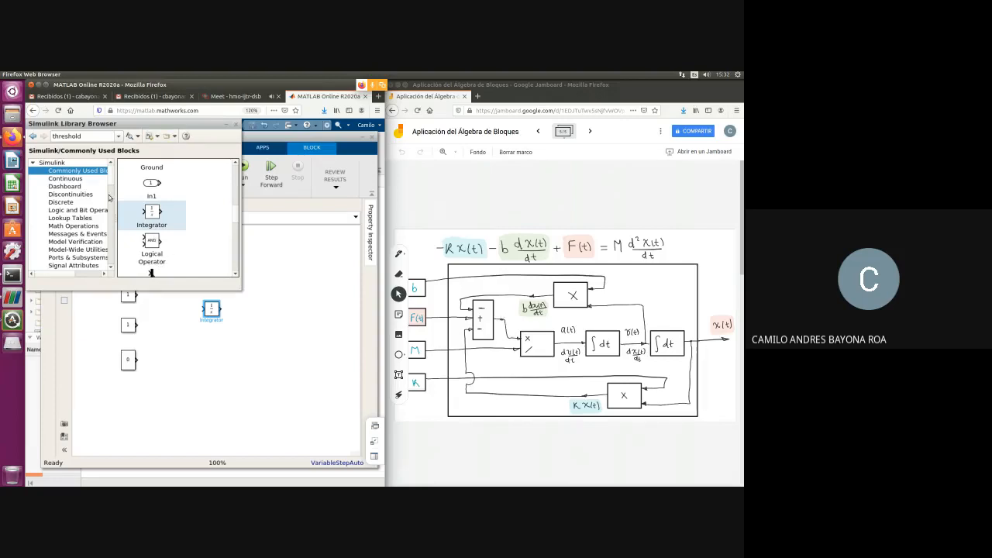
Add a Product block from the Commonly Used Blocks library below and slightly left of the integrator.
{"action": "left_click_drag", "start_coordinate": [235, 221], "coordinate": [235, 239]}
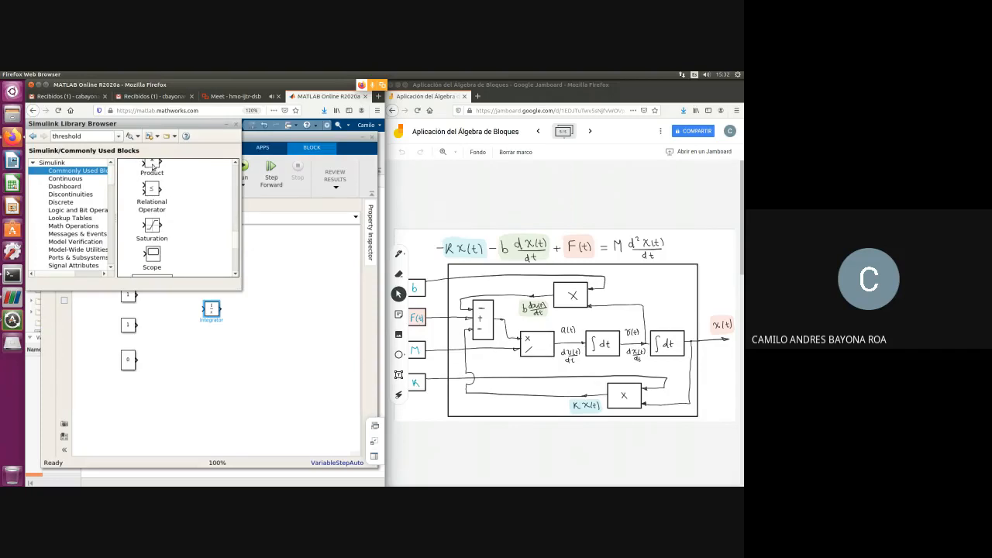
{"action": "scroll", "coordinate": [161, 198], "scroll_direction": "up", "scroll_amount": 1}
{"action": "left_click", "coordinate": [167, 190]}
{"action": "left_click_drag", "start_coordinate": [184, 315], "coordinate": [183, 339]}
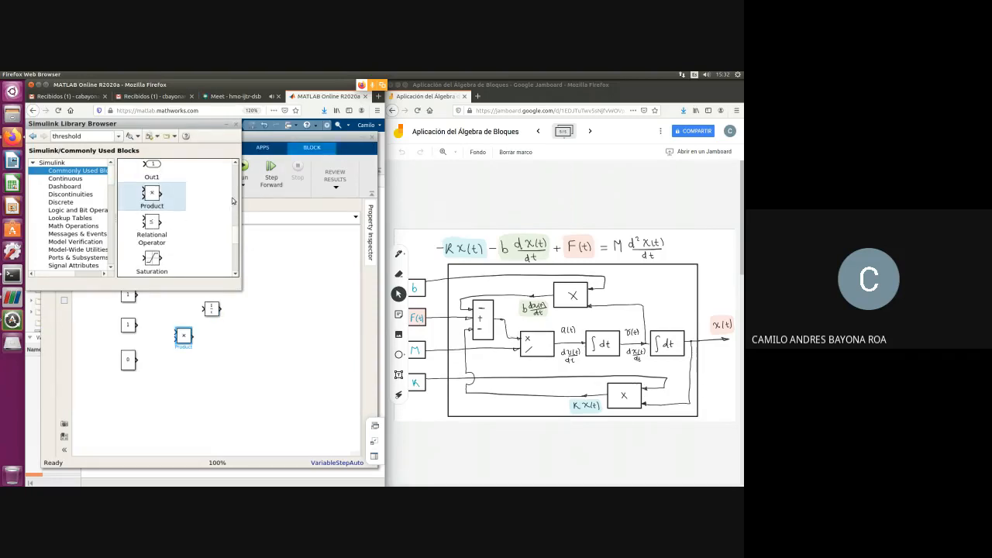
Add an Add block from the Math Operations library to the upper right of the integrator.
{"action": "mouse_move", "coordinate": [236, 224]}
{"action": "left_mouse_down"}
{"action": "mouse_move", "coordinate": [236, 265]}
{"action": "mouse_move", "coordinate": [236, 238]}
{"action": "left_mouse_up"}
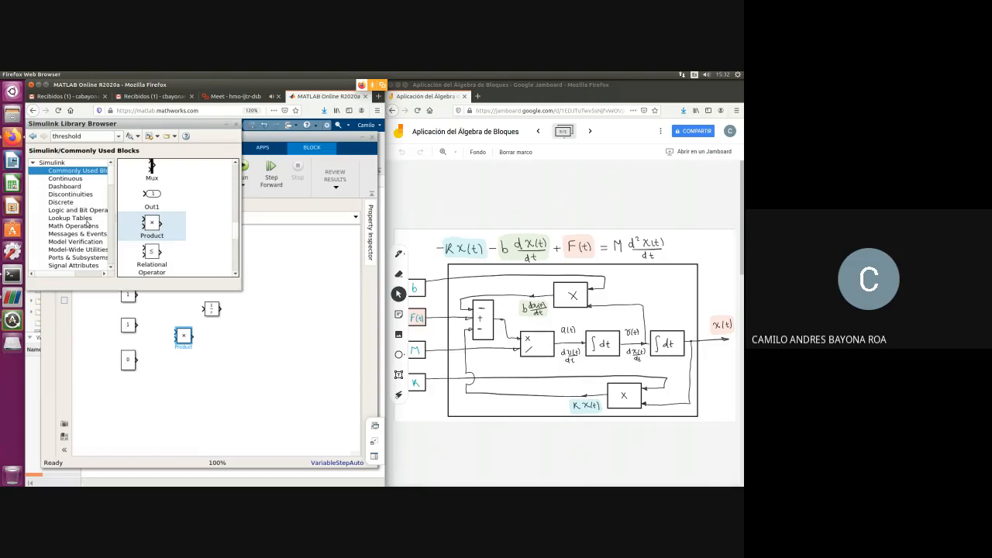
{"action": "left_click", "coordinate": [81, 227]}
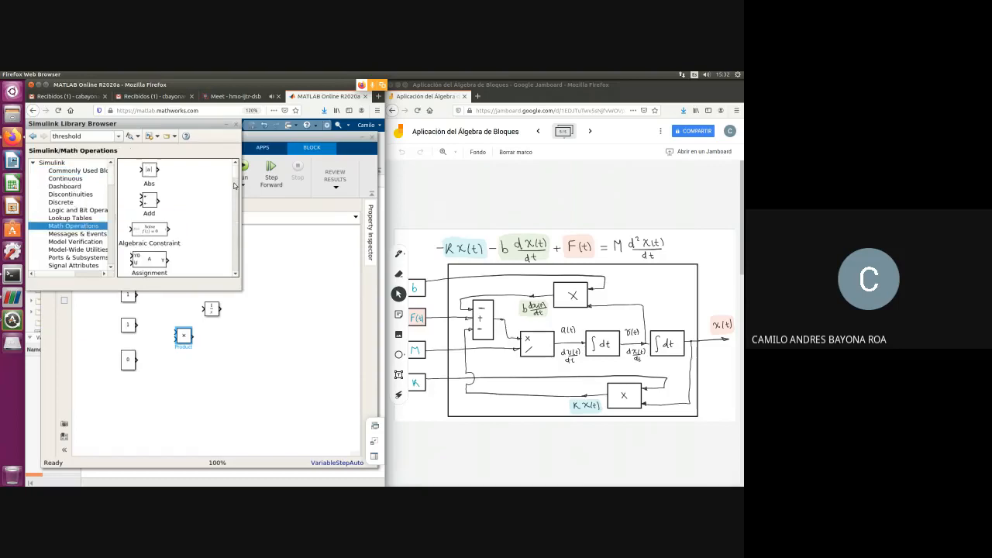
{"action": "left_click_drag", "start_coordinate": [146, 203], "coordinate": [257, 230]}
{"action": "left_click", "coordinate": [271, 255]}
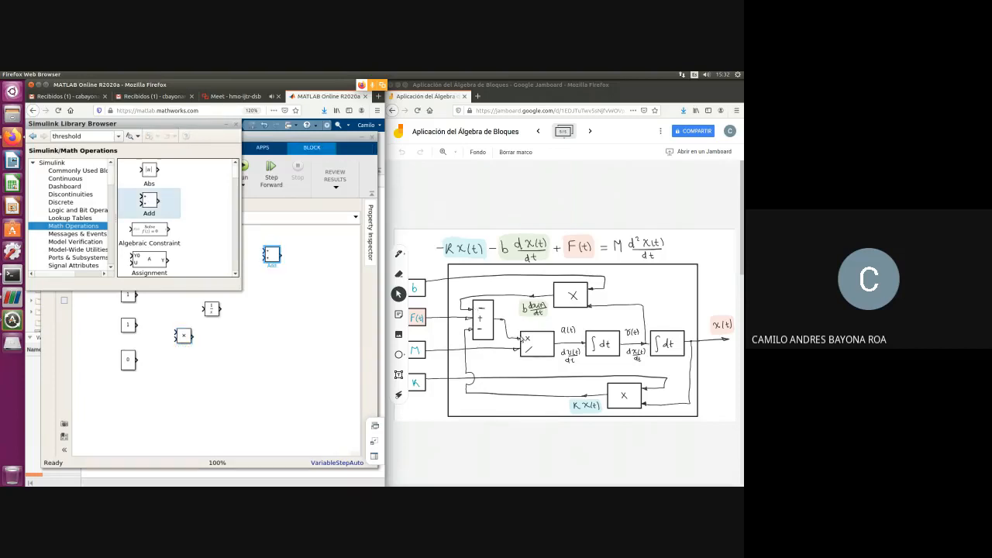
Place a Divide block from the Math Operations library to the right of the integrator and return to the model canvas.
{"action": "scroll", "coordinate": [139, 198], "scroll_direction": "down", "scroll_amount": 6}
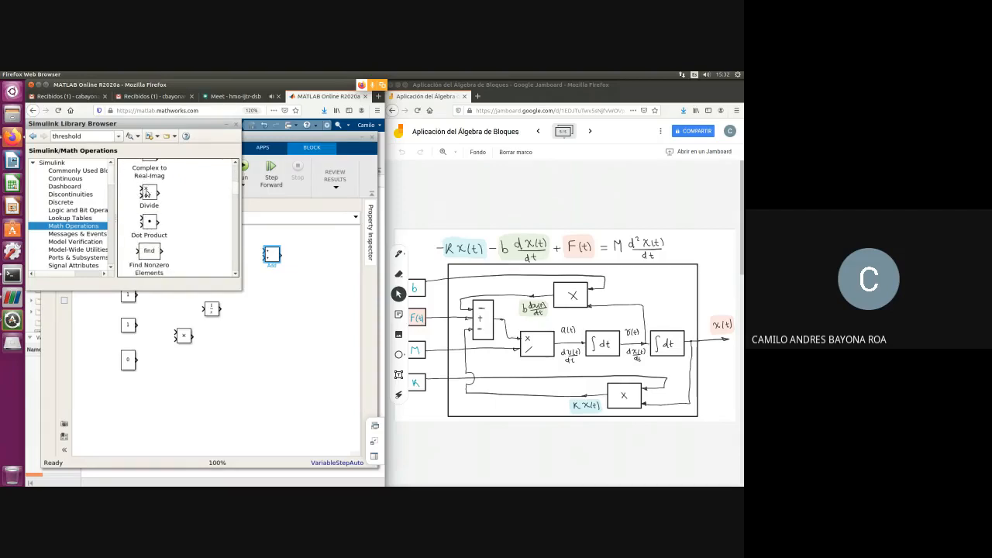
{"action": "left_click", "coordinate": [152, 193]}
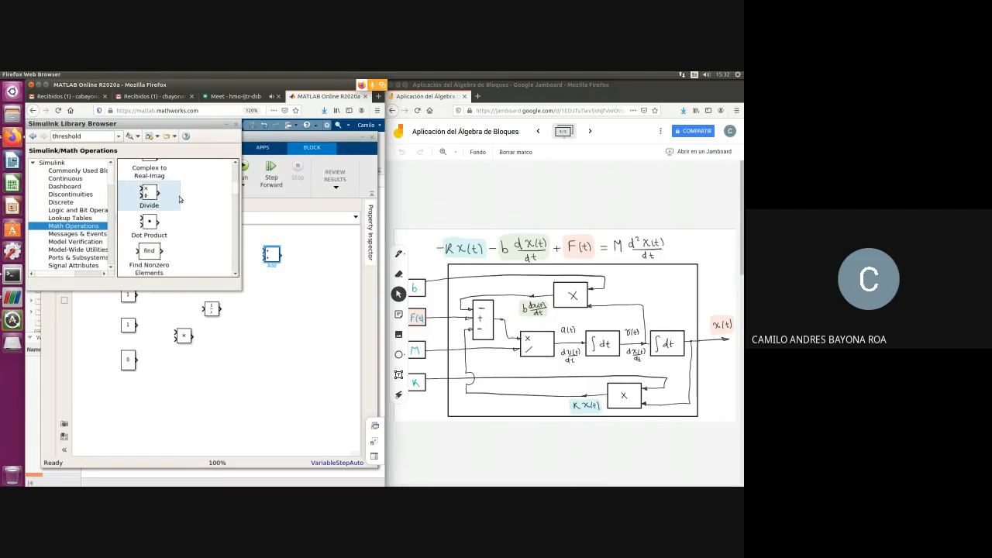
{"action": "left_click", "coordinate": [260, 307]}
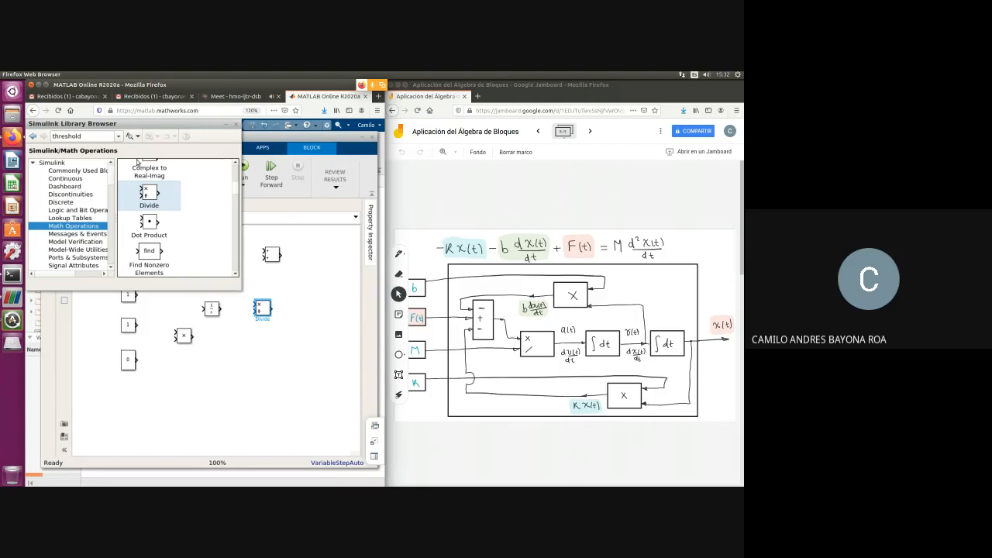
{"action": "left_click", "coordinate": [304, 266]}
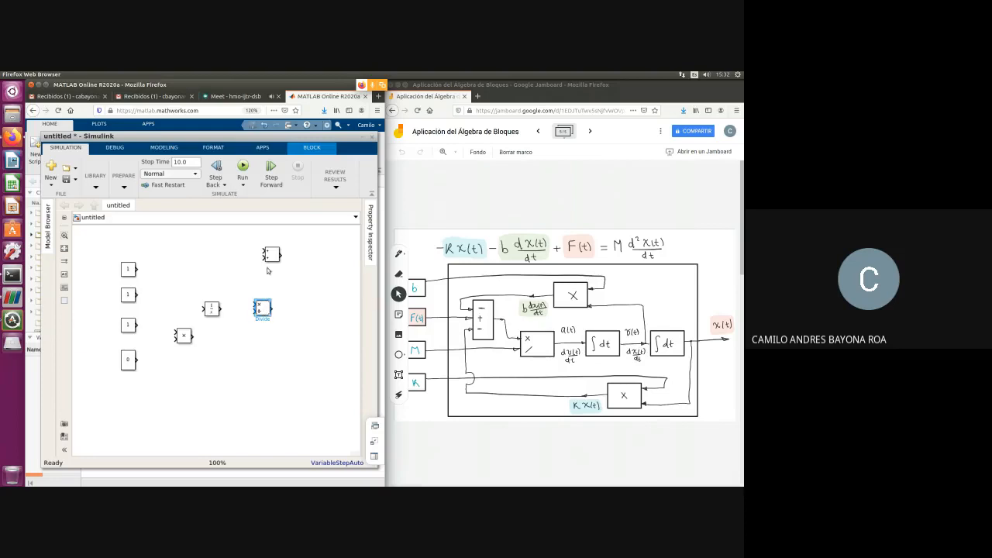
Move the Add block beside the second constant and set its list of signs to -+-.
{"action": "left_click_drag", "start_coordinate": [270, 259], "coordinate": [184, 291]}
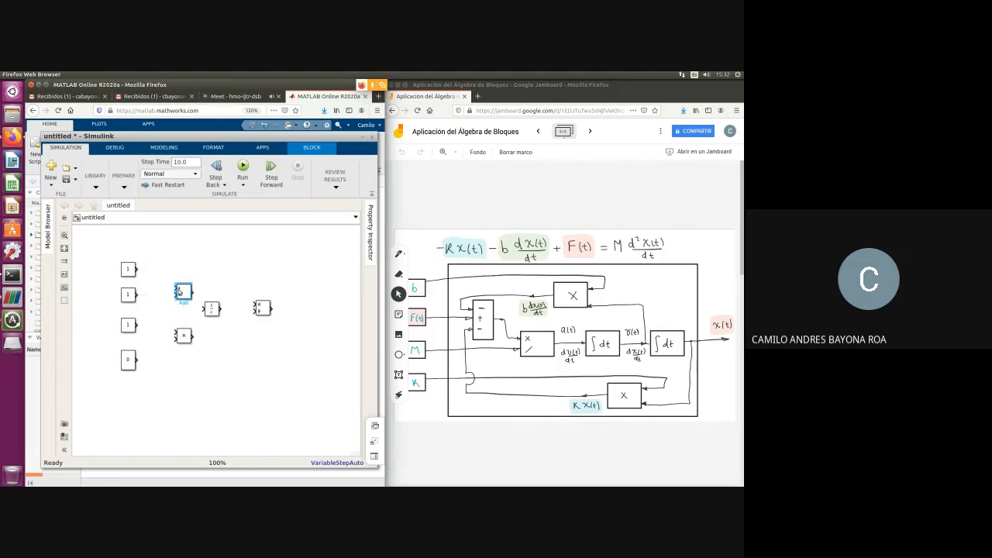
{"action": "double_click", "coordinate": [180, 292]}
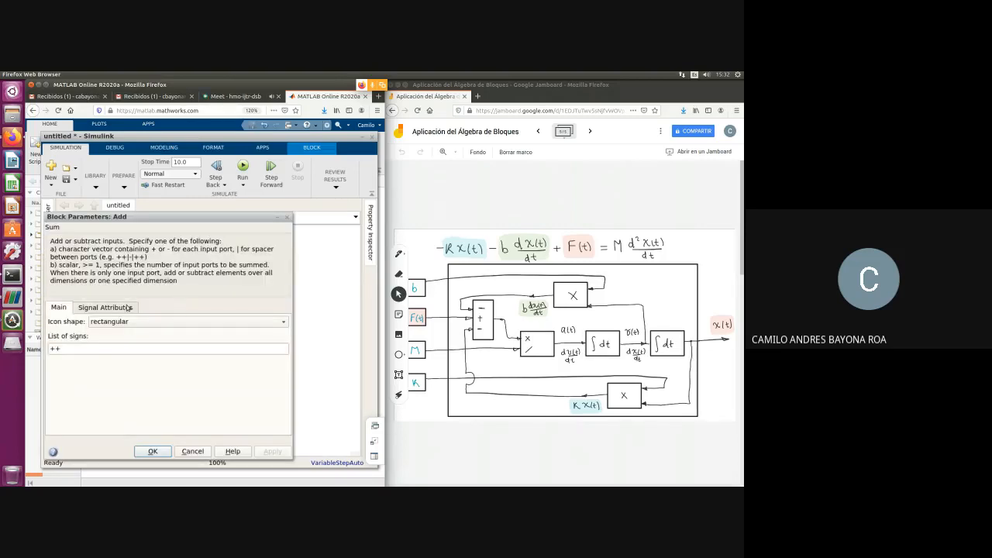
{"action": "double_click", "coordinate": [58, 350]}
{"action": "double_click", "coordinate": [57, 351]}
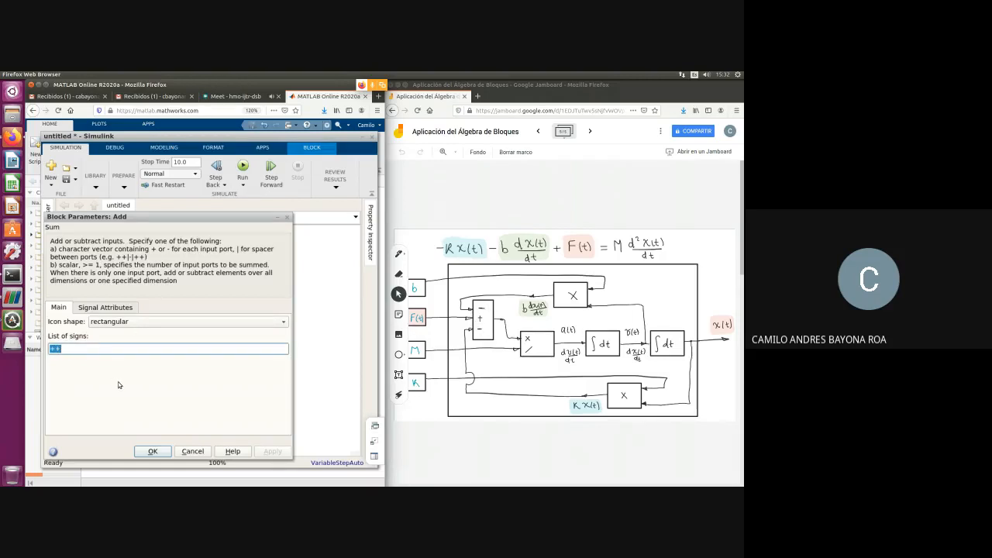
{"action": "key", "text": "End"}
{"action": "type", "text": "|"}
{"action": "left_click", "coordinate": [263, 452]}
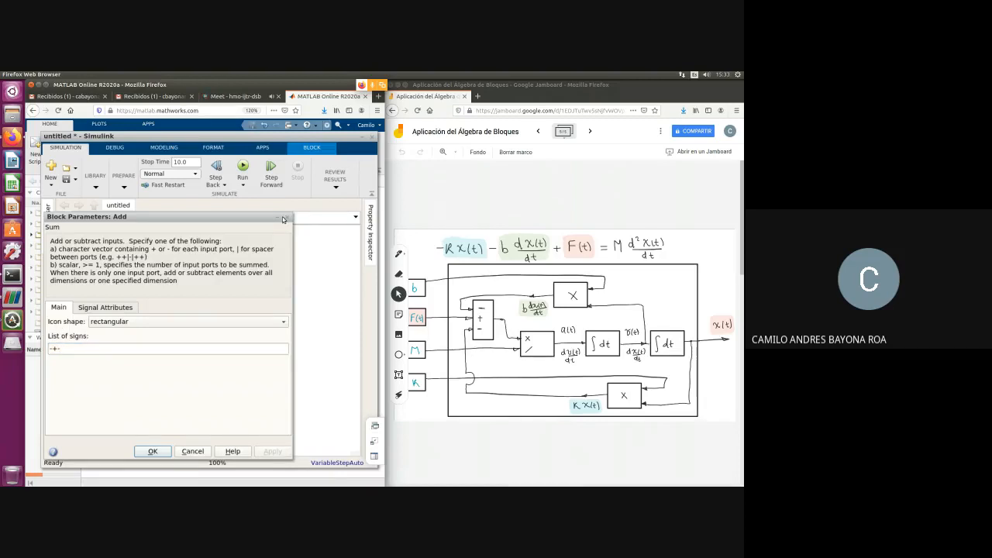
{"action": "left_click", "coordinate": [283, 218]}
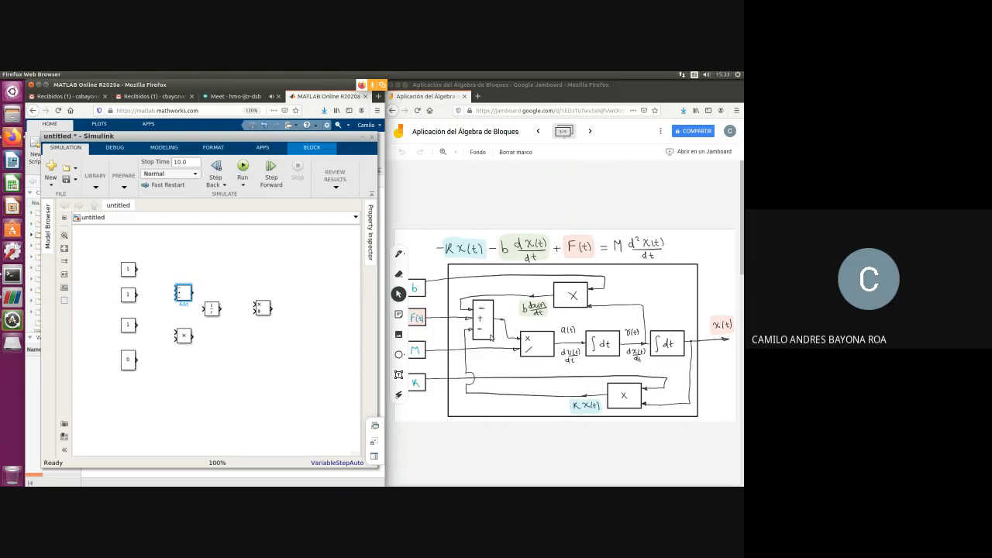
Line up the Divide block and the Integrator block in a row to the right of the Add block.
{"action": "left_click_drag", "start_coordinate": [176, 290], "coordinate": [303, 353]}
{"action": "left_click_drag", "start_coordinate": [264, 308], "coordinate": [223, 303]}
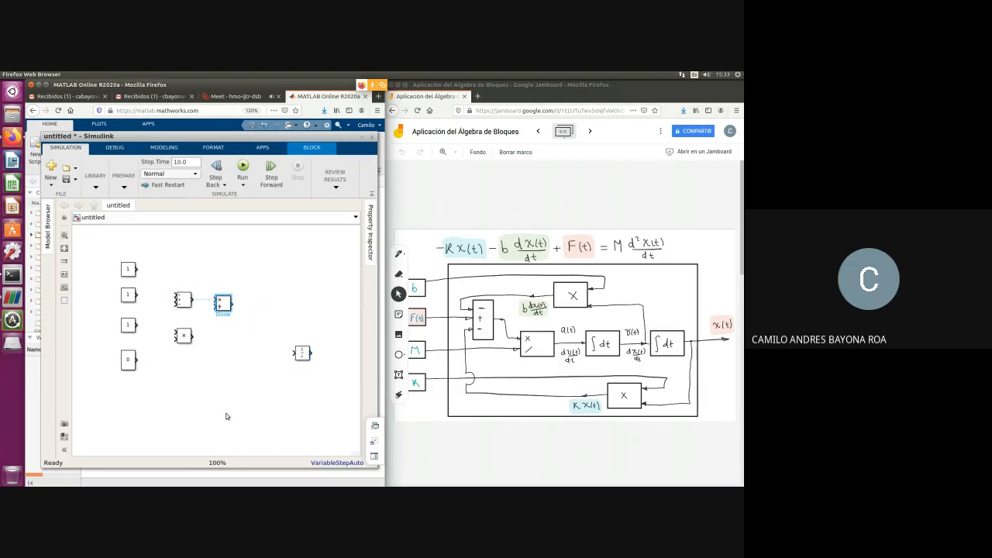
{"action": "left_click_drag", "start_coordinate": [303, 353], "coordinate": [263, 305]}
Duplicate the Integrator block and place the copy to the right of the original in the same row.
{"action": "right_click", "coordinate": [264, 306]}
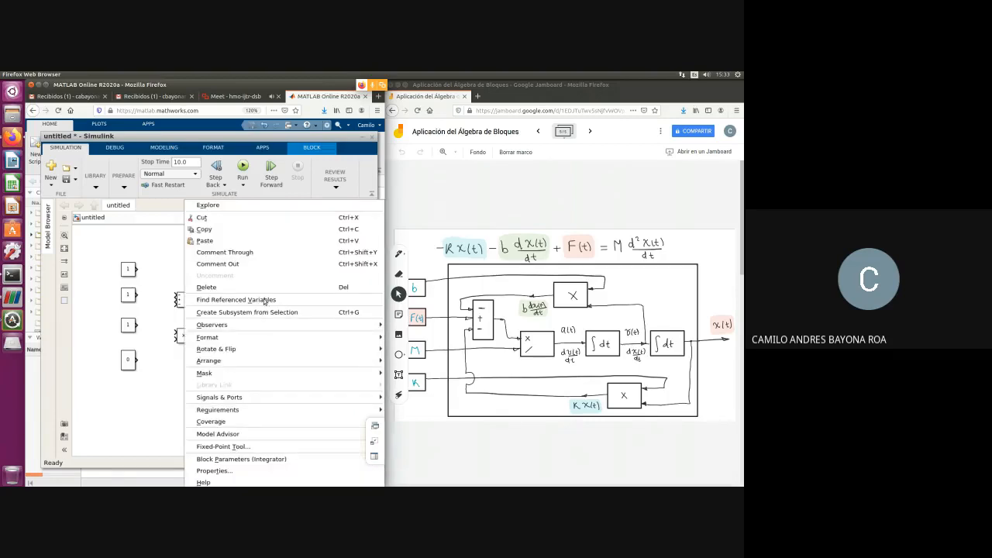
{"action": "left_click", "coordinate": [251, 230]}
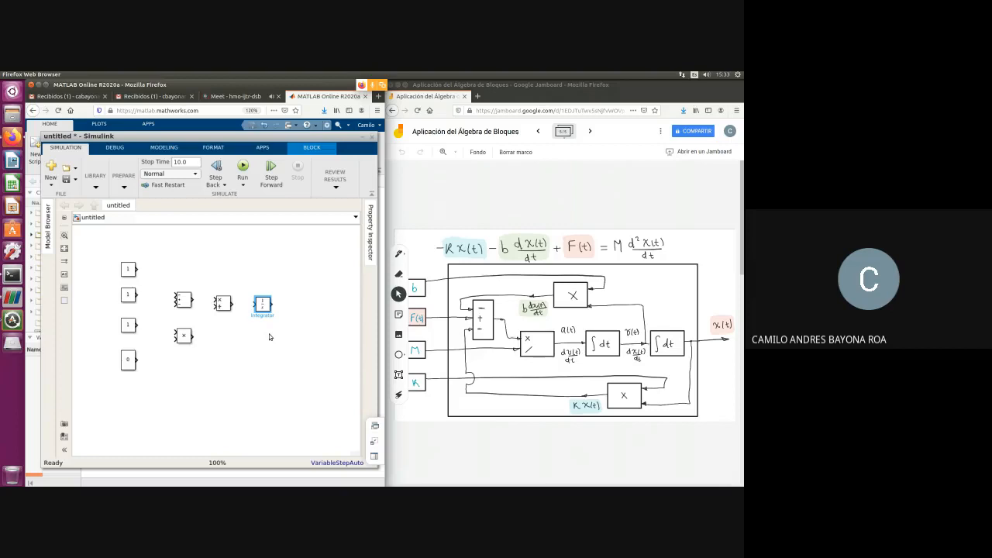
{"action": "left_click", "coordinate": [270, 336]}
{"action": "right_click", "coordinate": [275, 293]}
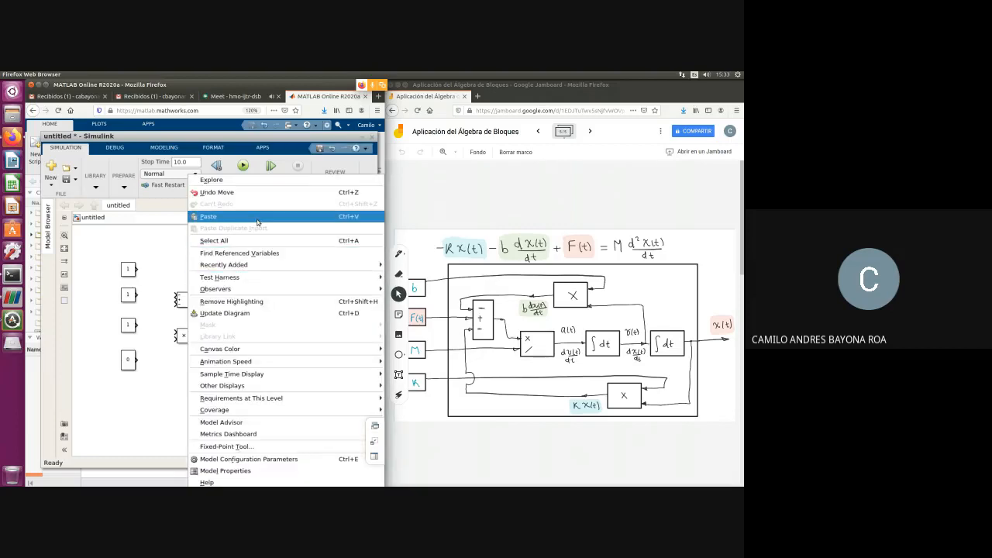
{"action": "left_click", "coordinate": [257, 223]}
{"action": "left_click_drag", "start_coordinate": [282, 342], "coordinate": [318, 304]}
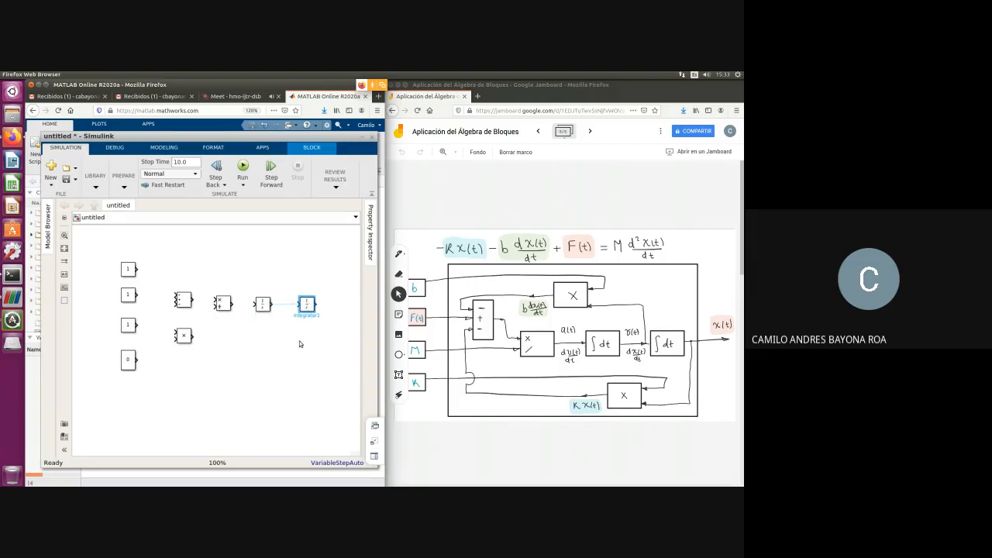
Move the Product block below the row, between the Divide and Integrator blocks, and flip it so its inputs face right.
{"action": "left_click_drag", "start_coordinate": [186, 338], "coordinate": [253, 347]}
{"action": "right_click", "coordinate": [245, 341]}
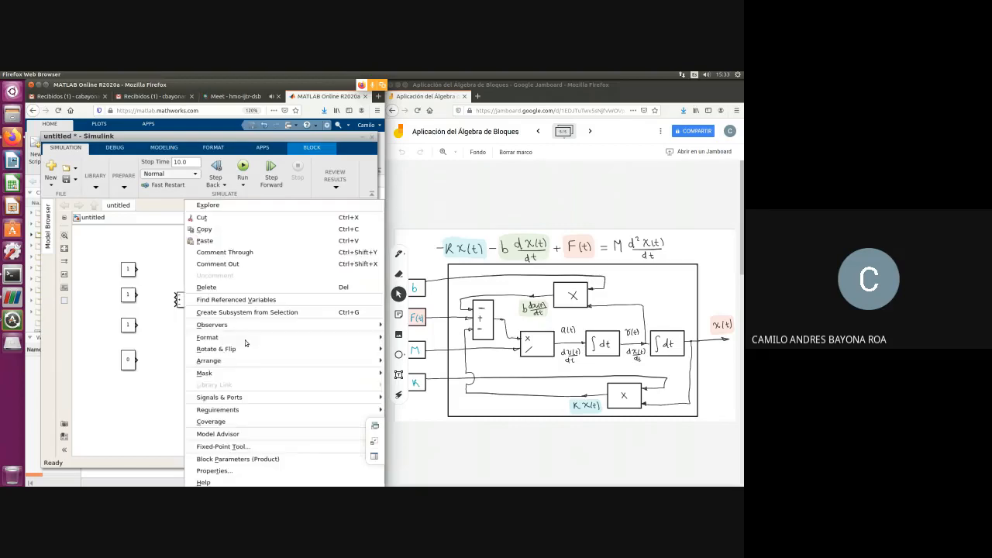
{"action": "mouse_move", "coordinate": [249, 350]}
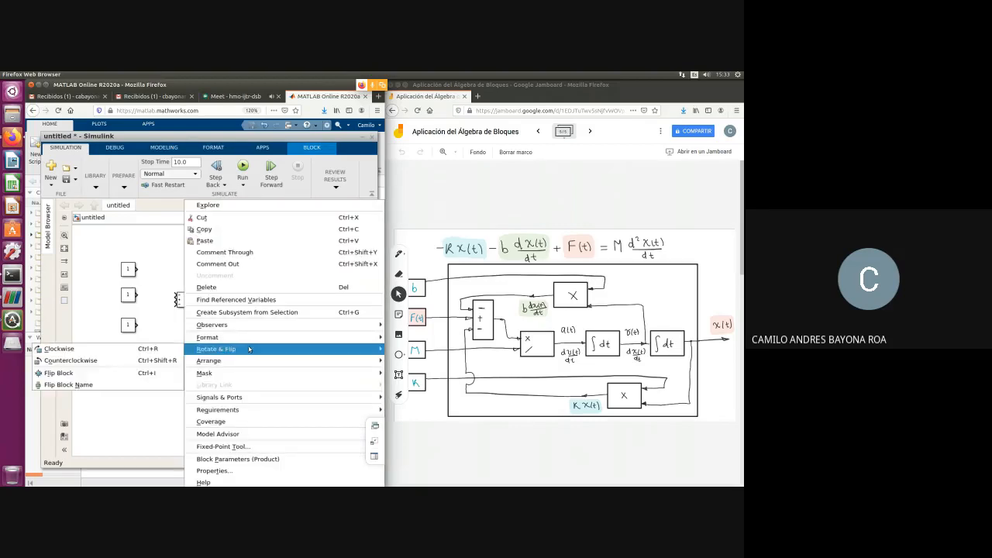
{"action": "left_click", "coordinate": [150, 375]}
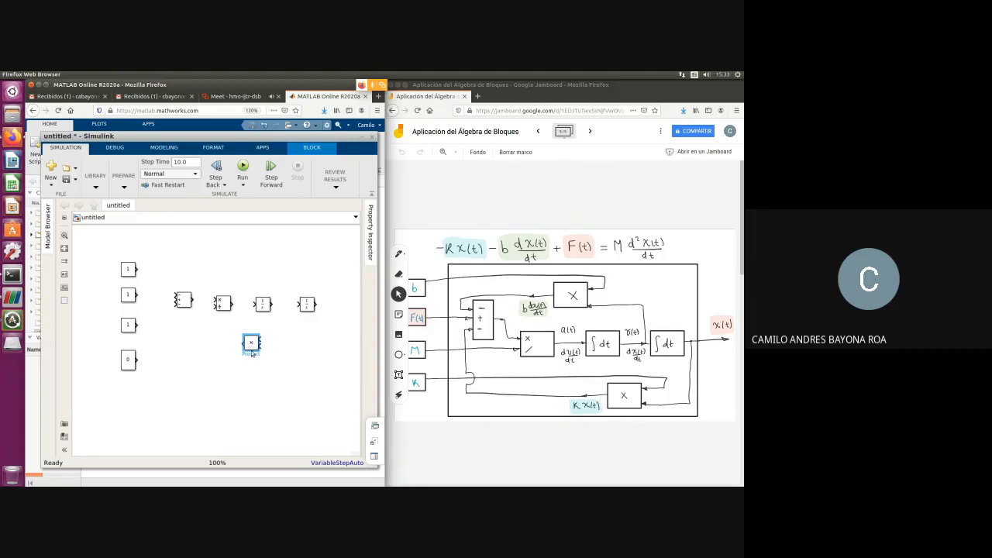
{"action": "left_click_drag", "start_coordinate": [251, 343], "coordinate": [252, 350]}
Duplicate the flipped Product block and place the copy above the Divide block.
{"action": "right_click", "coordinate": [258, 349]}
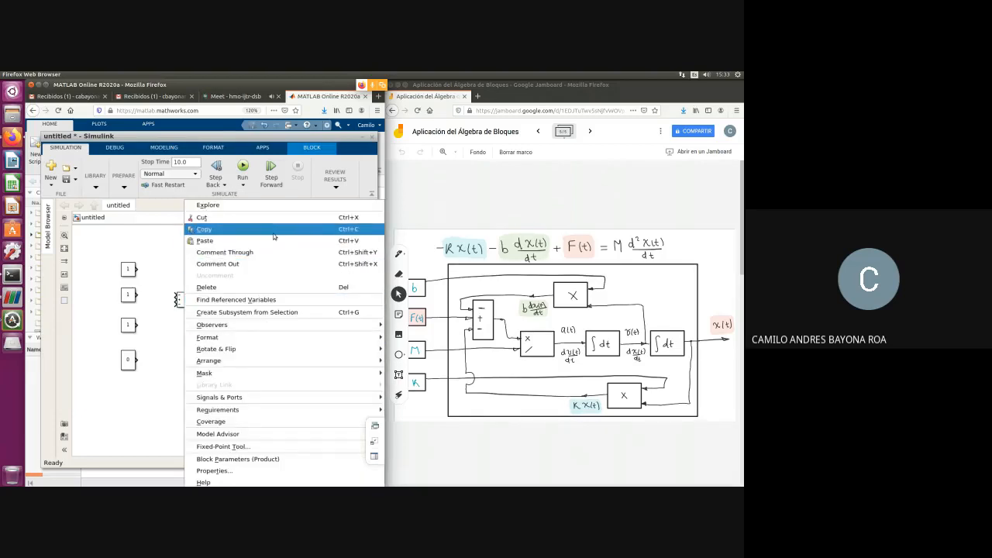
{"action": "left_click", "coordinate": [233, 221]}
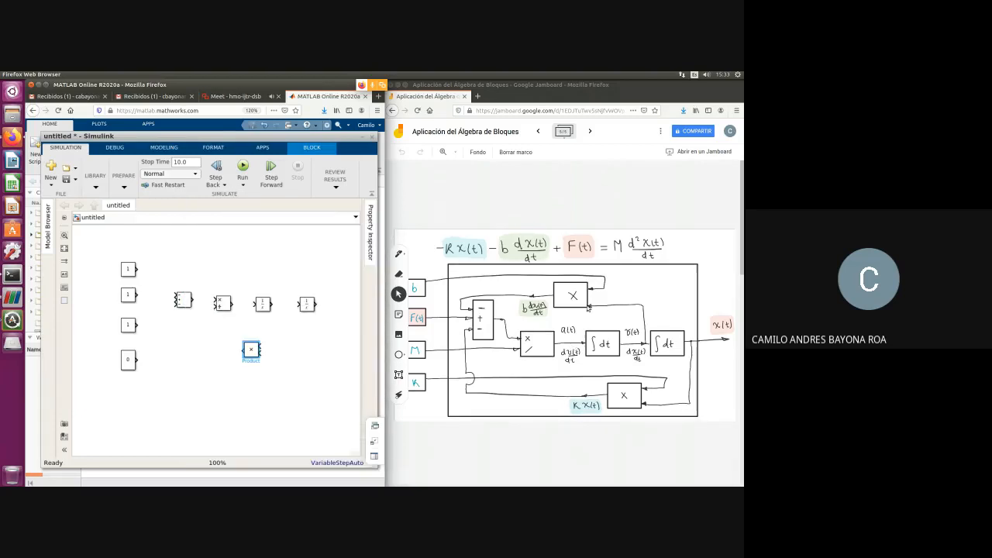
{"action": "right_click", "coordinate": [253, 257]}
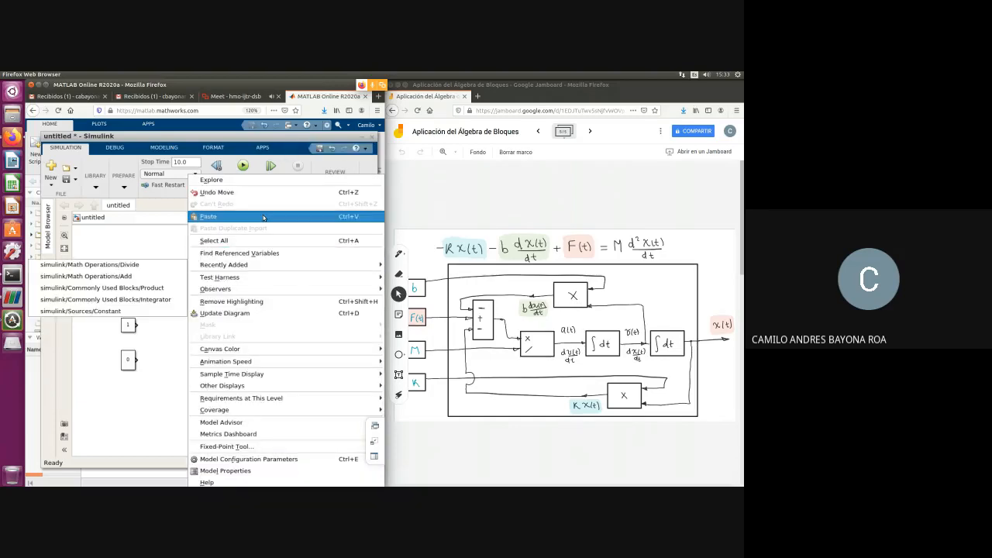
{"action": "left_click", "coordinate": [262, 216]}
{"action": "left_click_drag", "start_coordinate": [260, 266], "coordinate": [231, 265]}
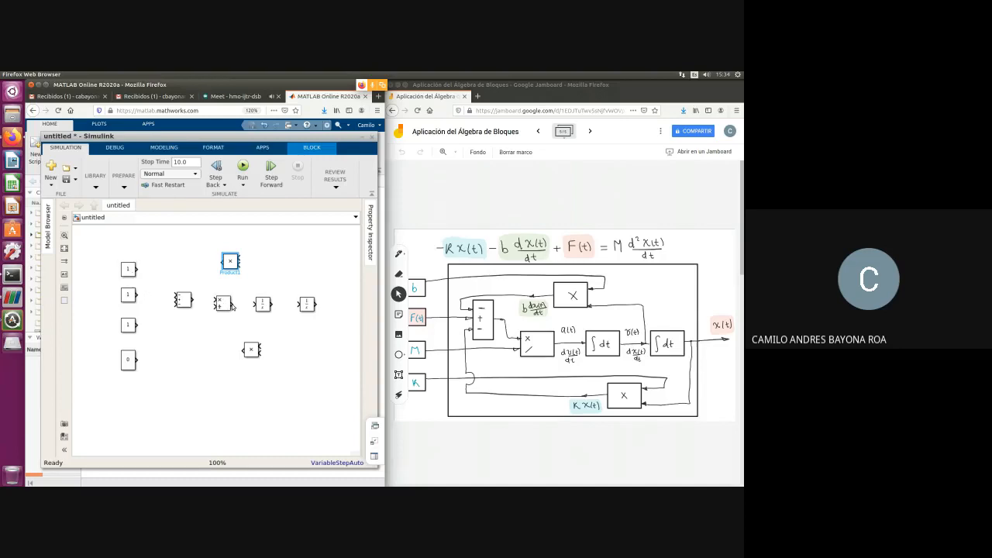
Wire the Divide block through both integrators in series and feed the second integrator's output into the lower Product's upper input.
{"action": "left_click_drag", "start_coordinate": [232, 306], "coordinate": [339, 303]}
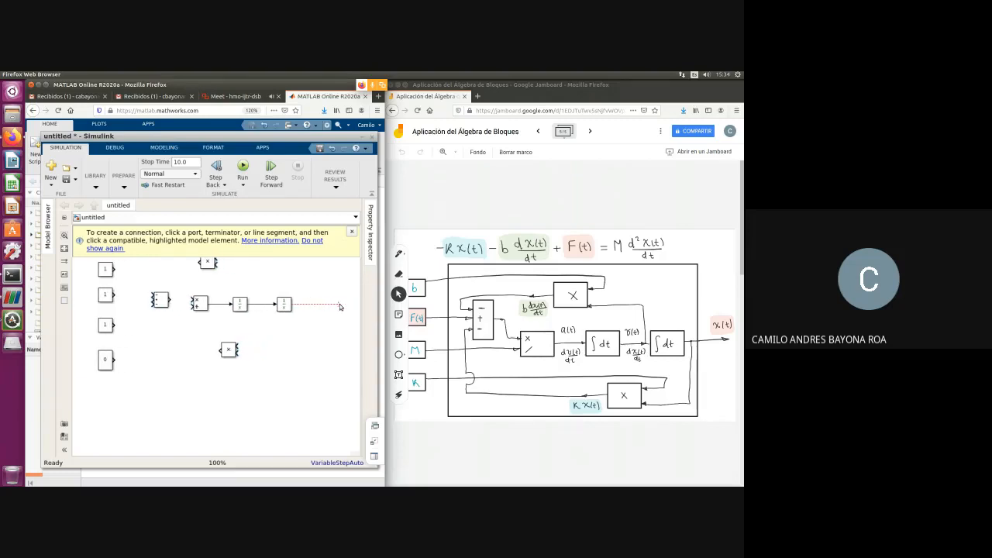
{"action": "left_click", "coordinate": [351, 232]}
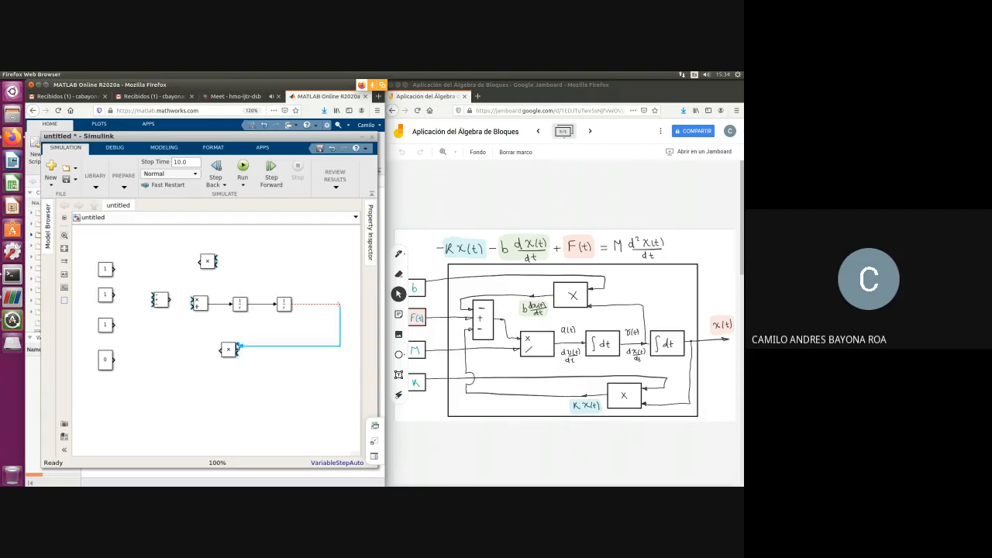
{"action": "left_click", "coordinate": [240, 346]}
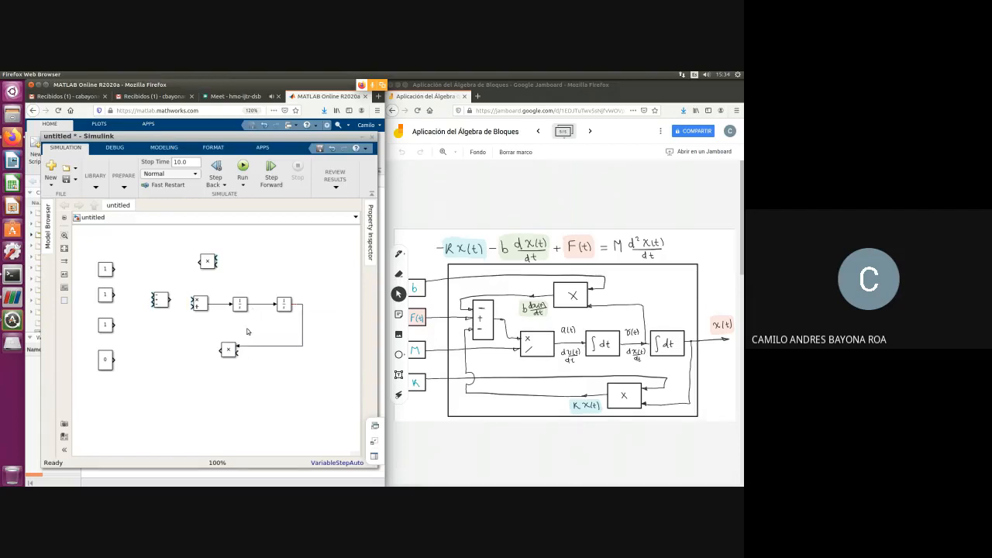
Connect the third constant to the lower Product's second input and wire that Product's output to the Add block's bottom input.
{"action": "left_click", "coordinate": [234, 352]}
{"action": "left_click_drag", "start_coordinate": [113, 327], "coordinate": [238, 355]}
{"action": "left_click", "coordinate": [238, 356]}
{"action": "left_click", "coordinate": [102, 327]}
{"action": "left_click", "coordinate": [94, 326]}
{"action": "left_click", "coordinate": [103, 326]}
{"action": "left_click", "coordinate": [274, 328]}
{"action": "left_click_drag", "start_coordinate": [214, 352], "coordinate": [153, 307]}
Connect the top constant to the upper Product's first input and raise the constant to straighten the line.
{"action": "mouse_move", "coordinate": [217, 260]}
{"action": "left_mouse_down"}
{"action": "mouse_move", "coordinate": [224, 244]}
{"action": "mouse_move", "coordinate": [114, 269]}
{"action": "left_mouse_up"}
{"action": "mouse_move", "coordinate": [195, 279]}
{"action": "left_mouse_down"}
{"action": "mouse_move", "coordinate": [196, 226]}
{"action": "mouse_move", "coordinate": [194, 287]}
{"action": "left_mouse_up"}
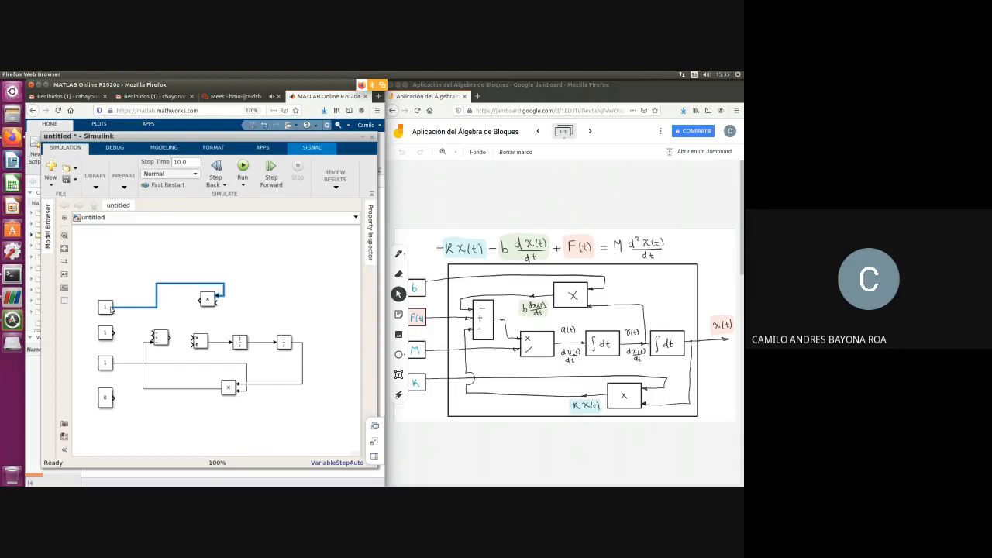
{"action": "left_click_drag", "start_coordinate": [109, 307], "coordinate": [110, 289]}
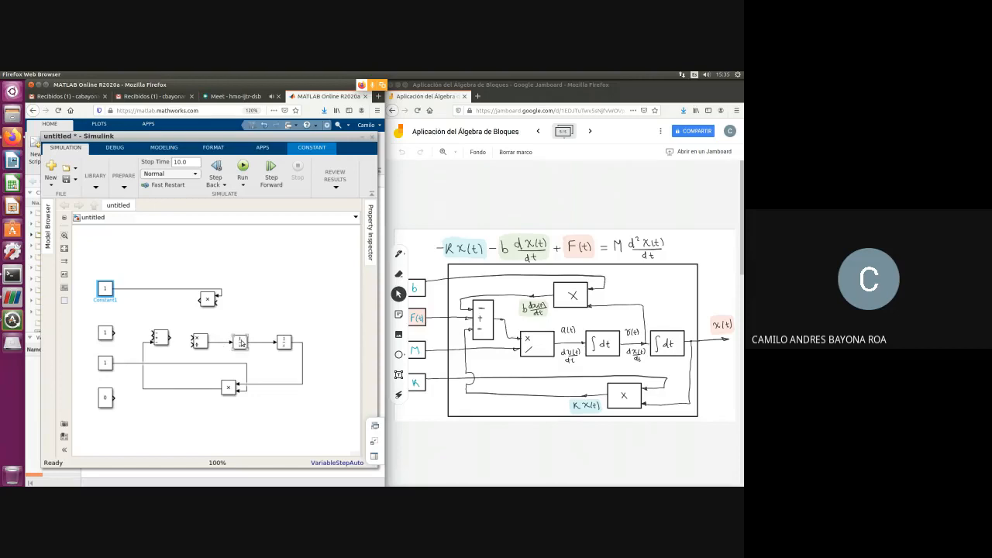
Branch the signal between the integrators to the upper Product's second input and connect that Product's output to the Add block's top input.
{"action": "left_click", "coordinate": [217, 305]}
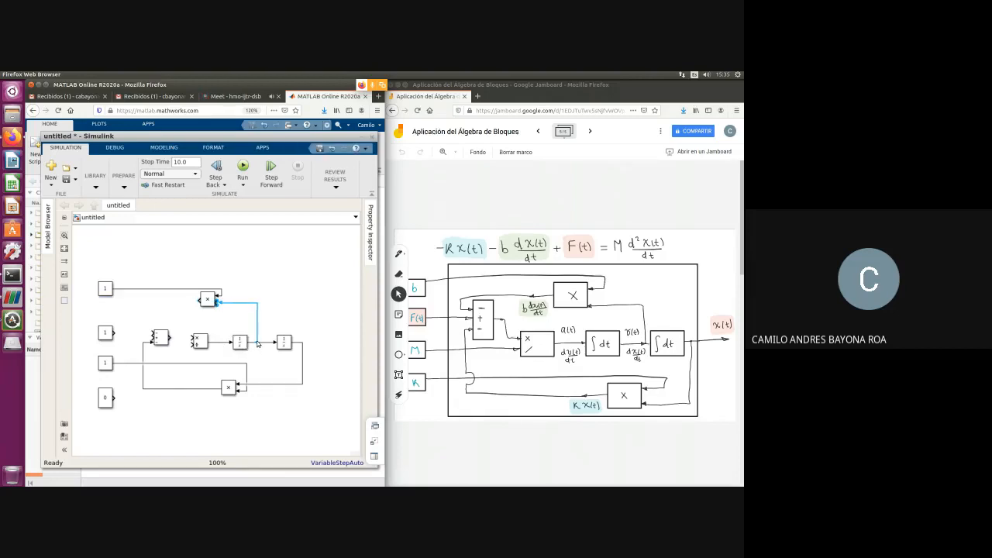
{"action": "left_click", "coordinate": [231, 320]}
{"action": "left_click", "coordinate": [261, 342]}
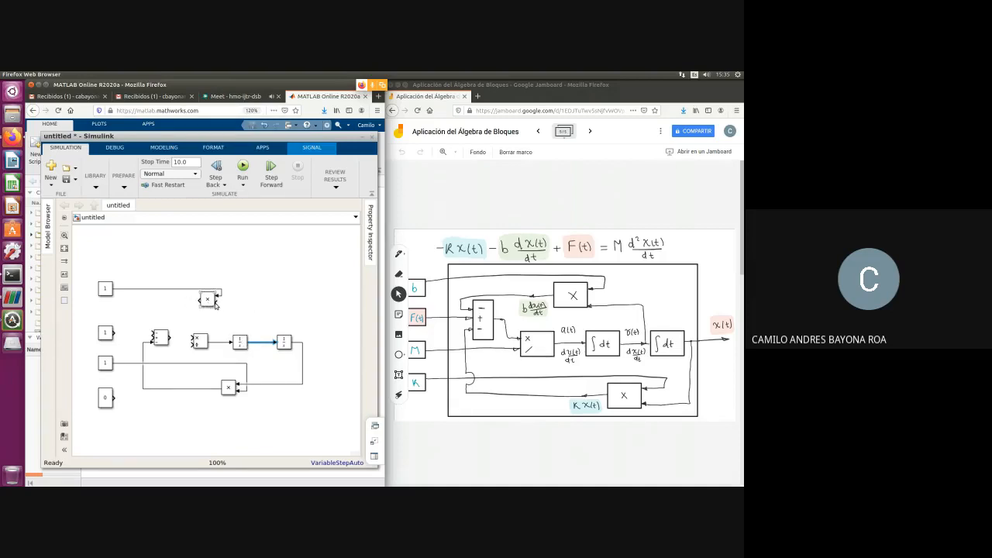
{"action": "mouse_move", "coordinate": [216, 304]}
{"action": "left_mouse_down"}
{"action": "mouse_move", "coordinate": [260, 301]}
{"action": "mouse_move", "coordinate": [268, 332]}
{"action": "mouse_move", "coordinate": [259, 345]}
{"action": "left_mouse_up"}
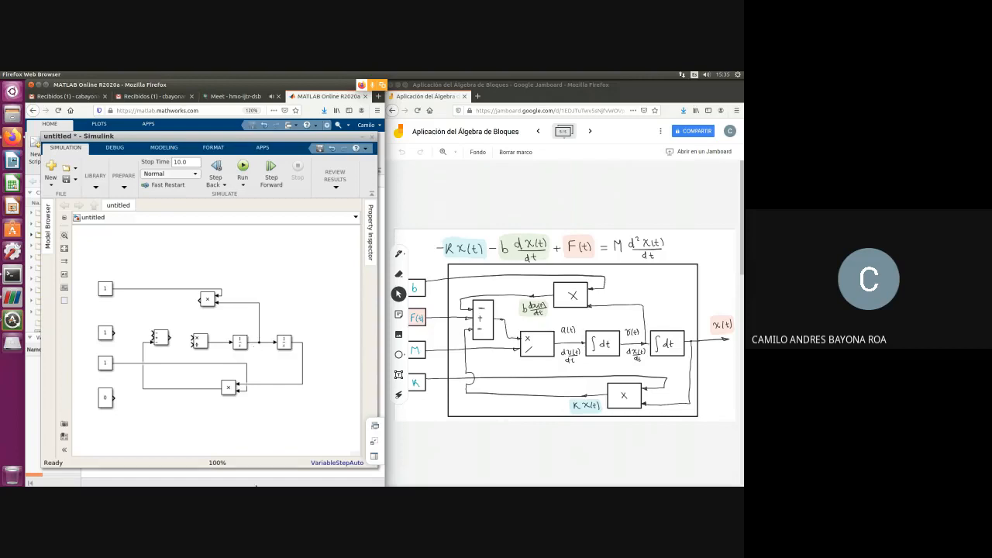
{"action": "mouse_move", "coordinate": [200, 302]}
{"action": "left_mouse_down"}
{"action": "mouse_move", "coordinate": [149, 309]}
{"action": "mouse_move", "coordinate": [141, 320]}
{"action": "mouse_move", "coordinate": [152, 334]}
{"action": "left_mouse_up"}
{"action": "left_click", "coordinate": [143, 320]}
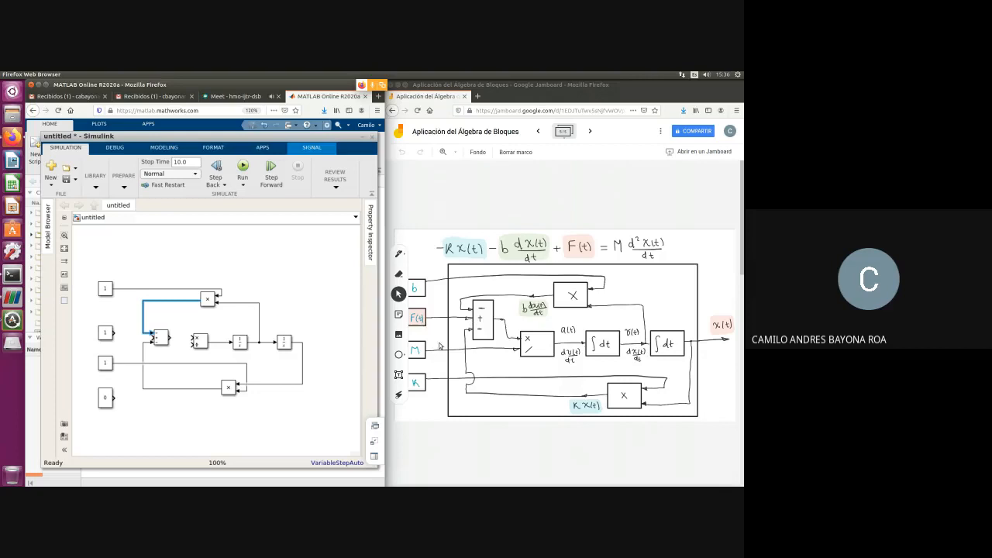
Connect the 0 constant to the Add block's middle input and reposition it between the first two 1 constants.
{"action": "left_click_drag", "start_coordinate": [114, 398], "coordinate": [152, 340]}
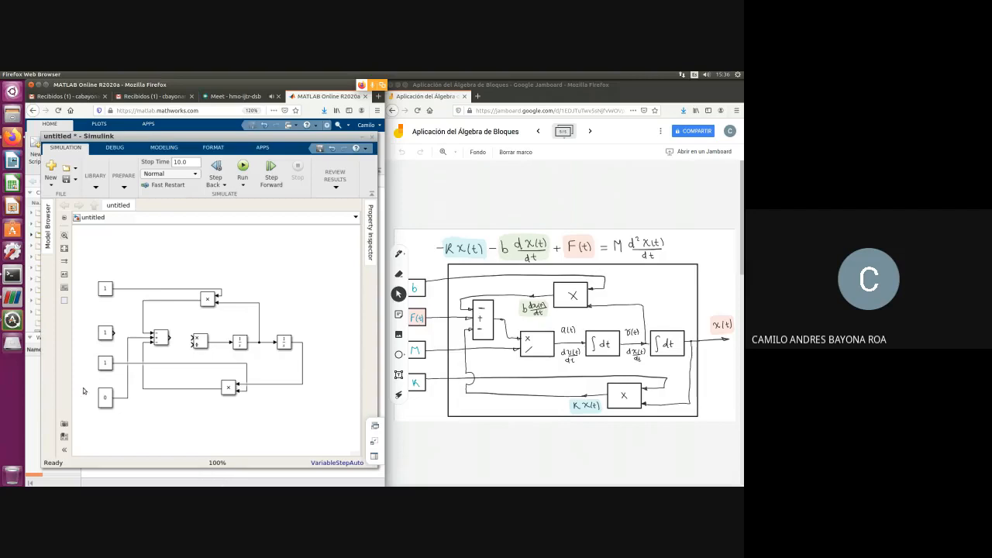
{"action": "left_click", "coordinate": [107, 398]}
{"action": "left_click_drag", "start_coordinate": [106, 399], "coordinate": [107, 312]}
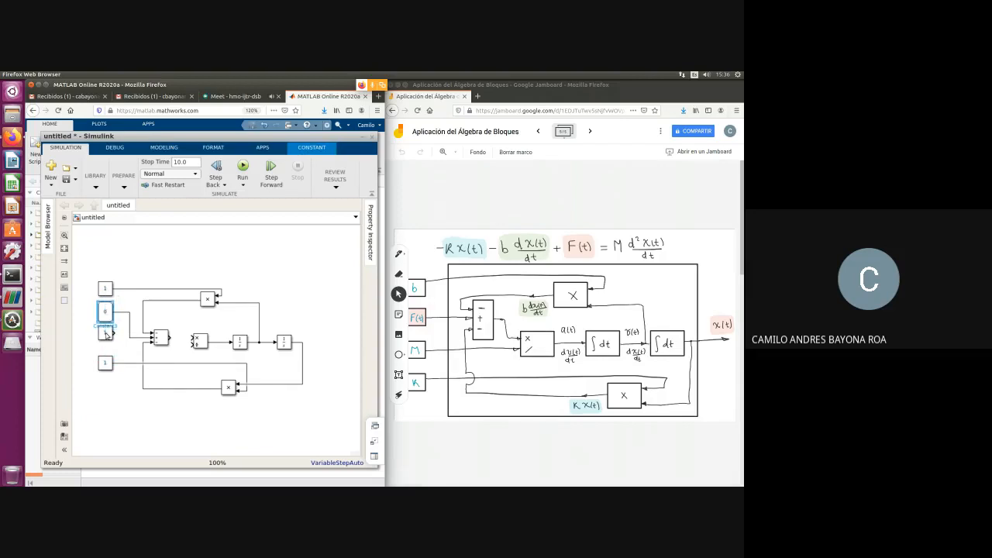
{"action": "left_click", "coordinate": [107, 334]}
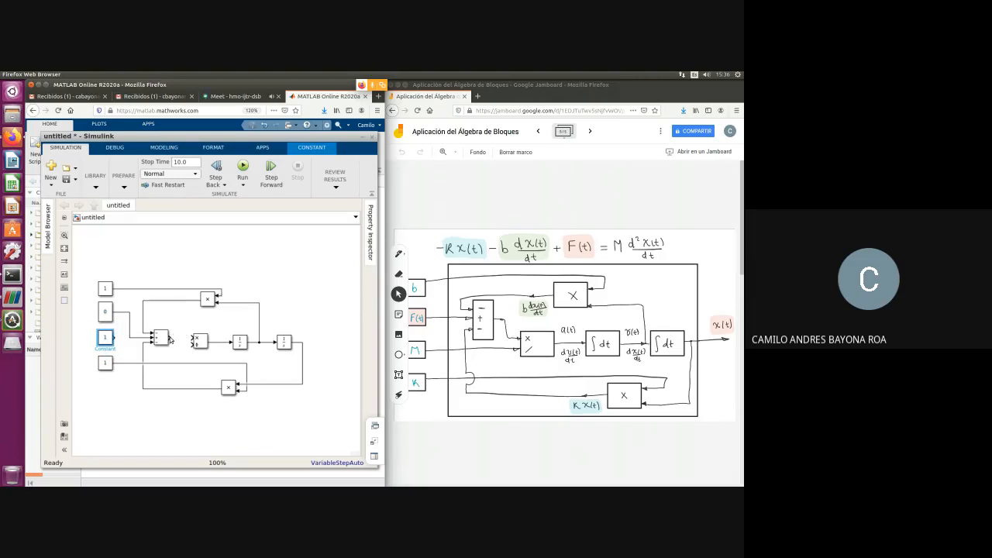
Connect the Add output to the Divide block's multiply input and the unconnected constant to its division input.
{"action": "left_click_drag", "start_coordinate": [169, 340], "coordinate": [194, 341]}
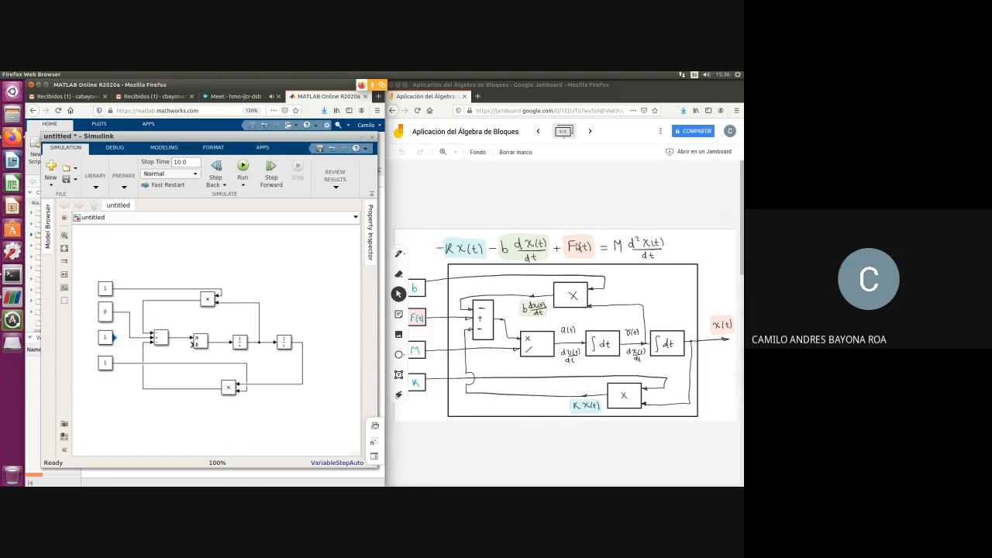
{"action": "mouse_move", "coordinate": [114, 339]}
{"action": "left_mouse_down"}
{"action": "mouse_move", "coordinate": [144, 356]}
{"action": "mouse_move", "coordinate": [195, 348]}
{"action": "left_mouse_up"}
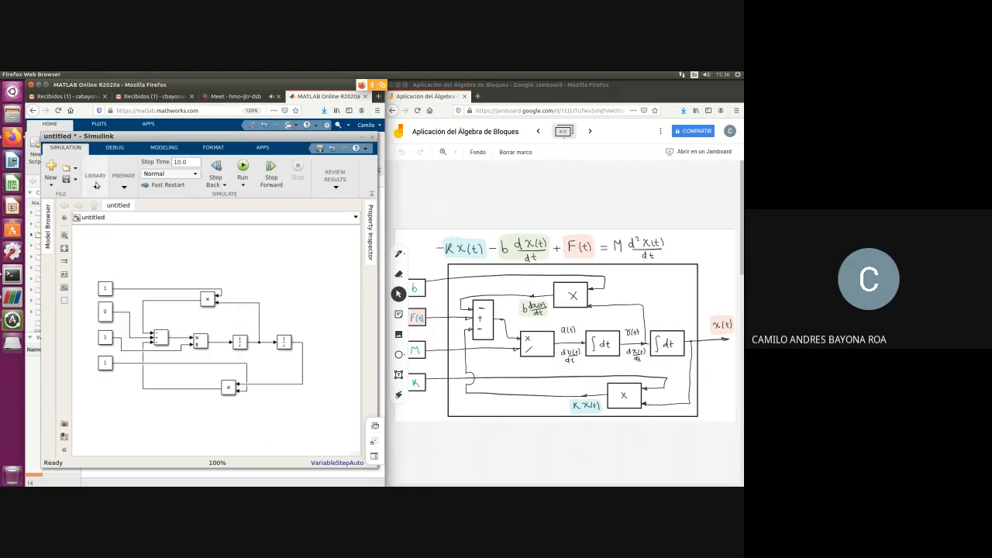
Add a Scope block from the Commonly Used Blocks library to the right of the second integrator.
{"action": "left_click", "coordinate": [95, 185]}
{"action": "left_click", "coordinate": [94, 221]}
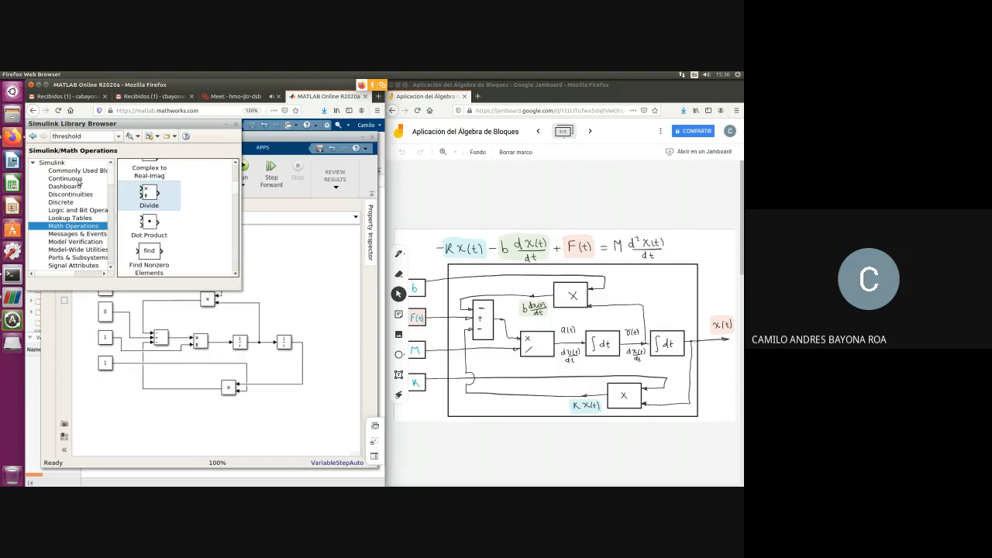
{"action": "left_click", "coordinate": [78, 171]}
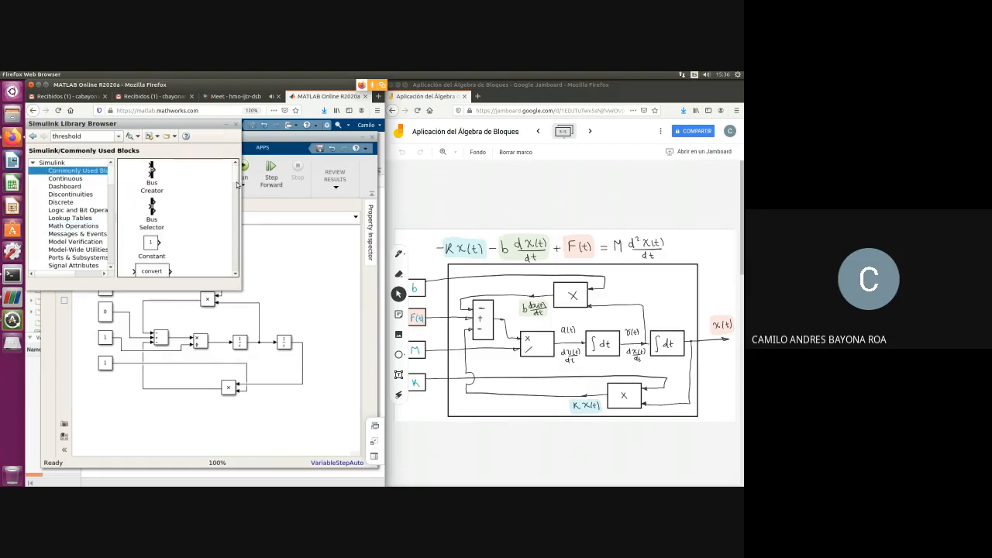
{"action": "left_click_drag", "start_coordinate": [237, 184], "coordinate": [238, 250]}
{"action": "left_click", "coordinate": [164, 222]}
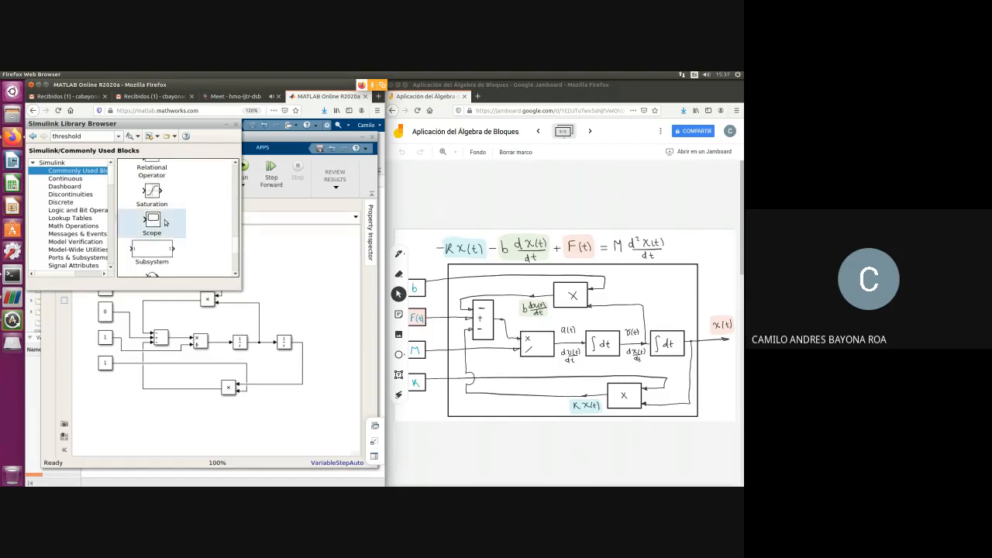
{"action": "left_click_drag", "start_coordinate": [155, 221], "coordinate": [335, 340]}
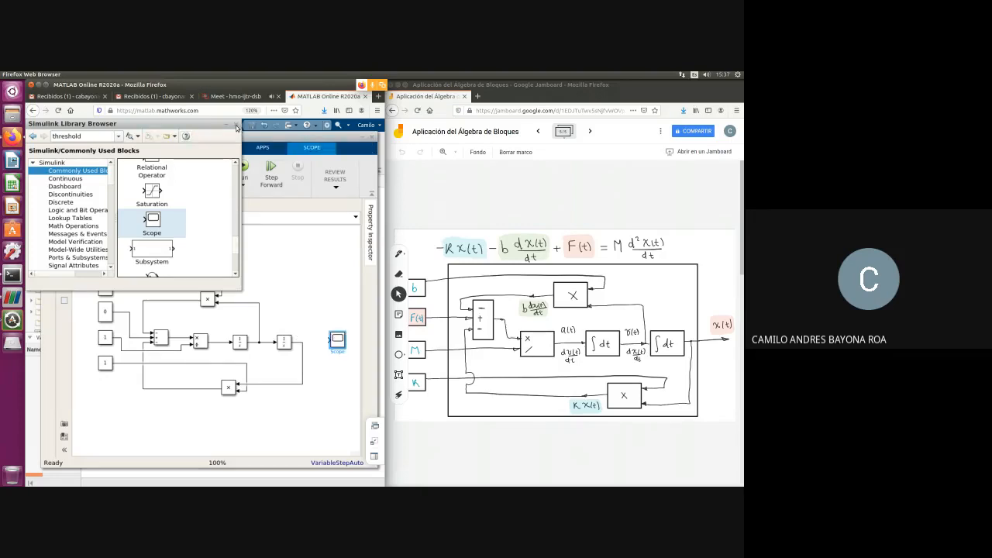
Branch the second integrator's output signal and connect it to the Scope's input.
{"action": "left_click_drag", "start_coordinate": [327, 342], "coordinate": [302, 346]}
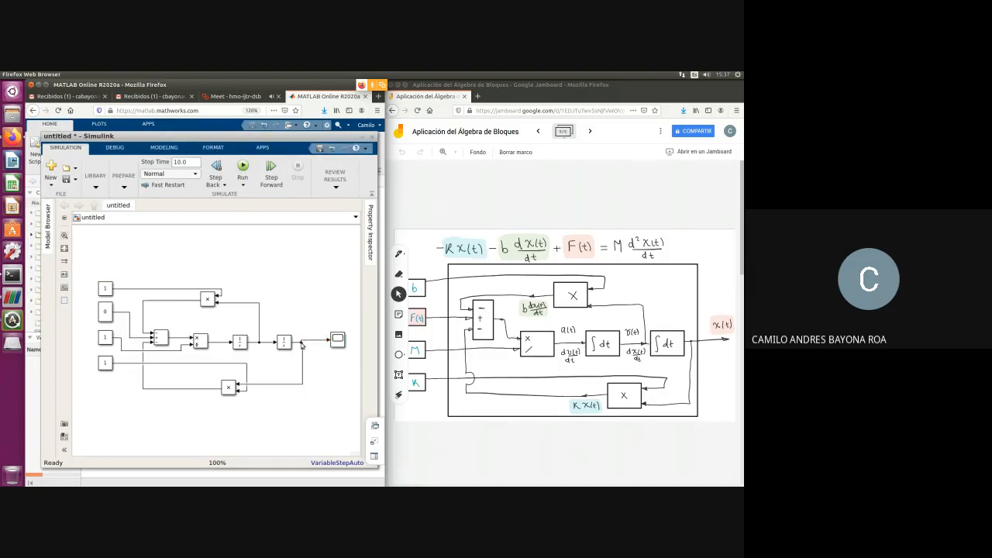
{"action": "left_click", "coordinate": [337, 341]}
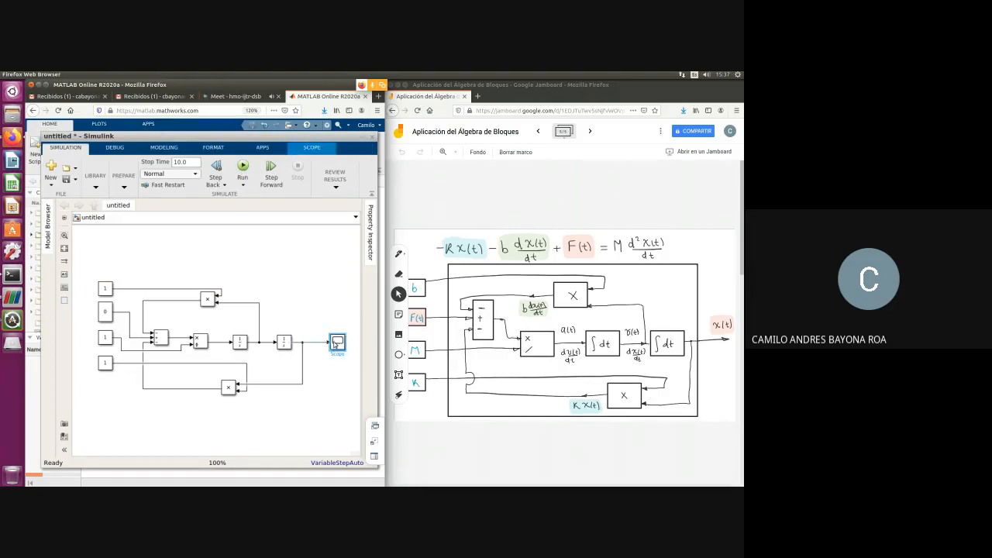
{"action": "left_click", "coordinate": [317, 369]}
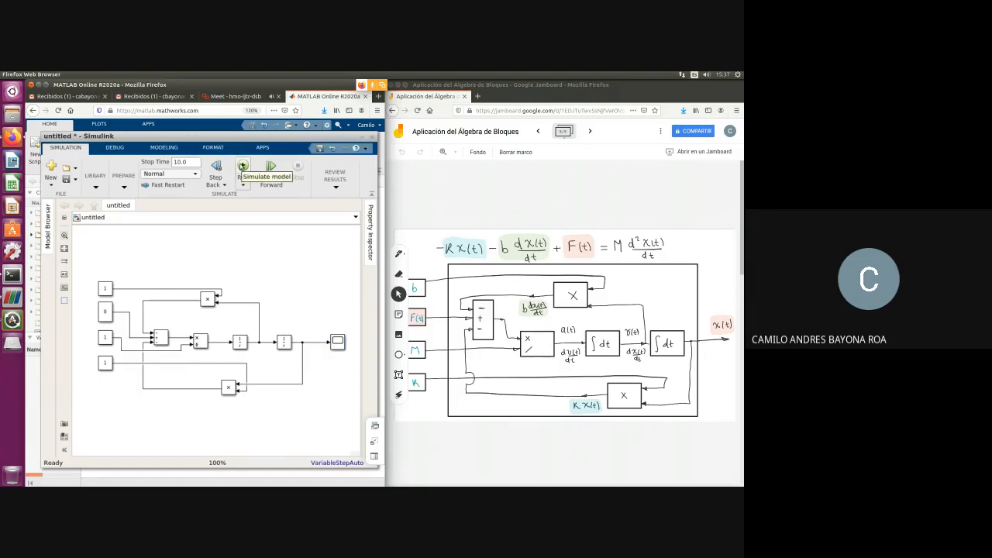
Run the simulation, enlarge the model window, and examine the response in the Scope.
{"action": "left_click", "coordinate": [243, 167]}
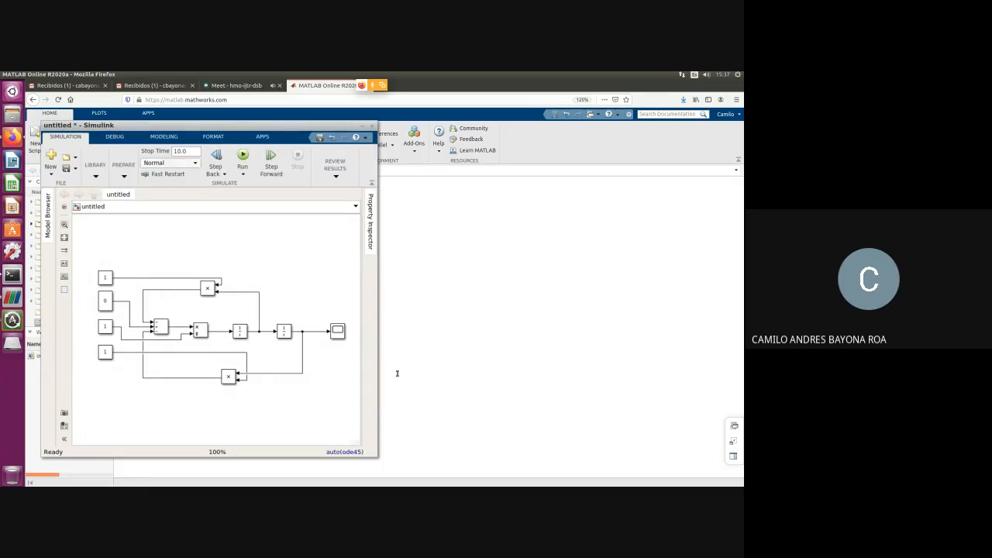
{"action": "left_click_drag", "start_coordinate": [360, 452], "coordinate": [680, 473]}
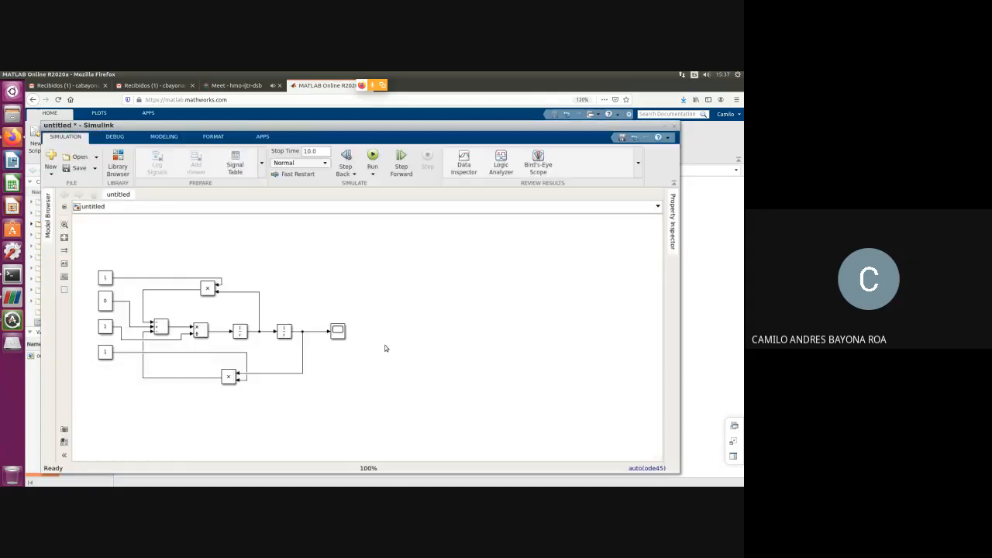
{"action": "left_click", "coordinate": [338, 332]}
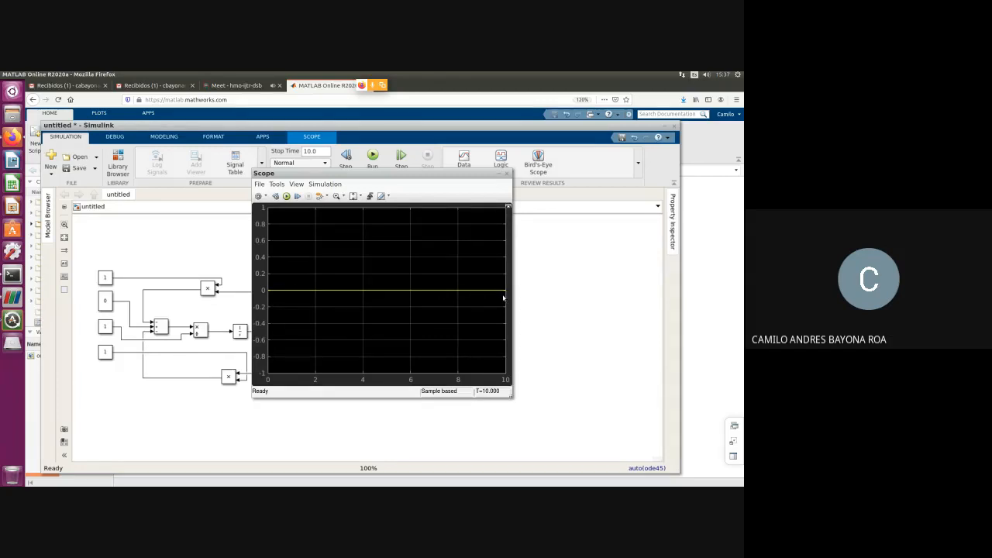
{"action": "left_click_drag", "start_coordinate": [442, 175], "coordinate": [548, 212]}
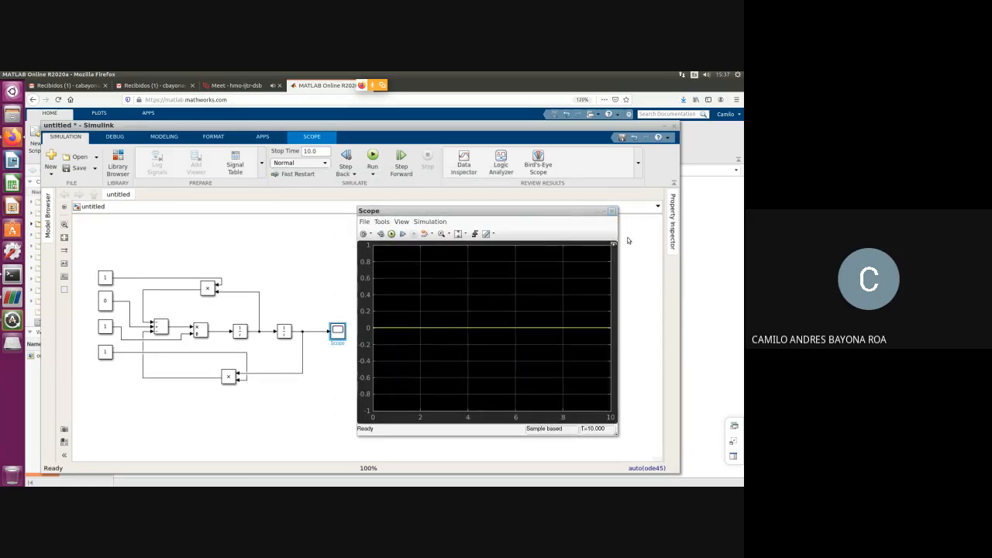
{"action": "left_click", "coordinate": [614, 212]}
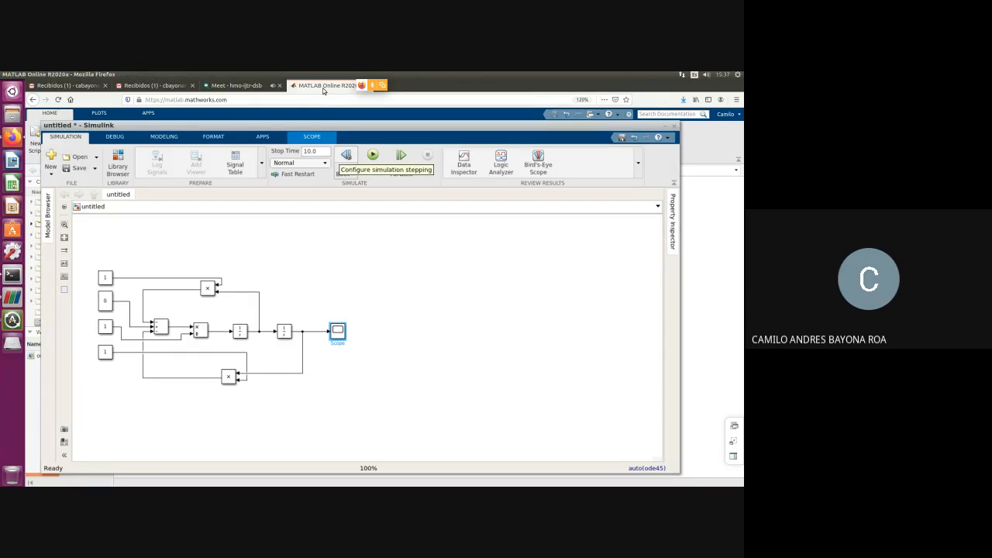
Switch to the Jamboard and go back to its first frame to review the mass-spring-damper system.
{"action": "key", "text": "alt+Tab"}
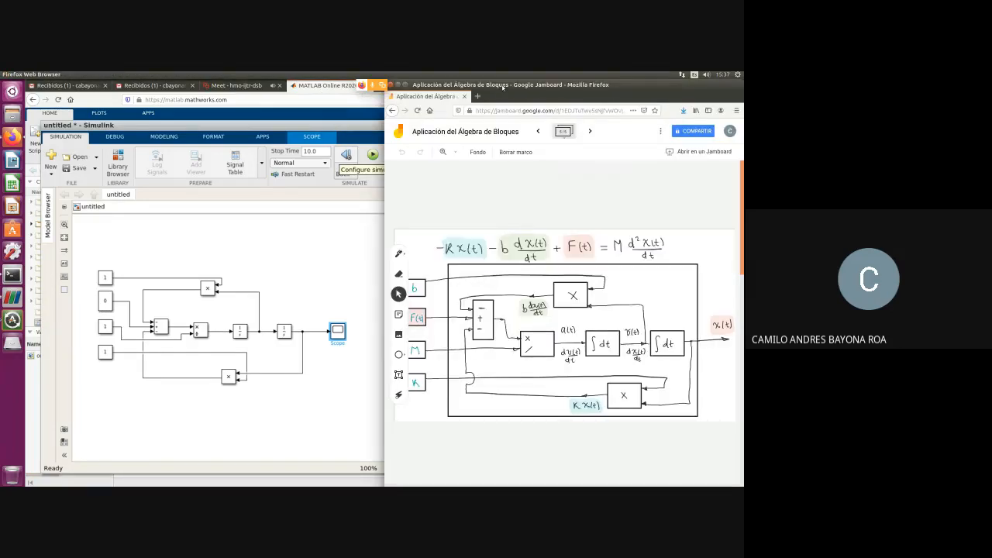
{"action": "double_click", "coordinate": [548, 84]}
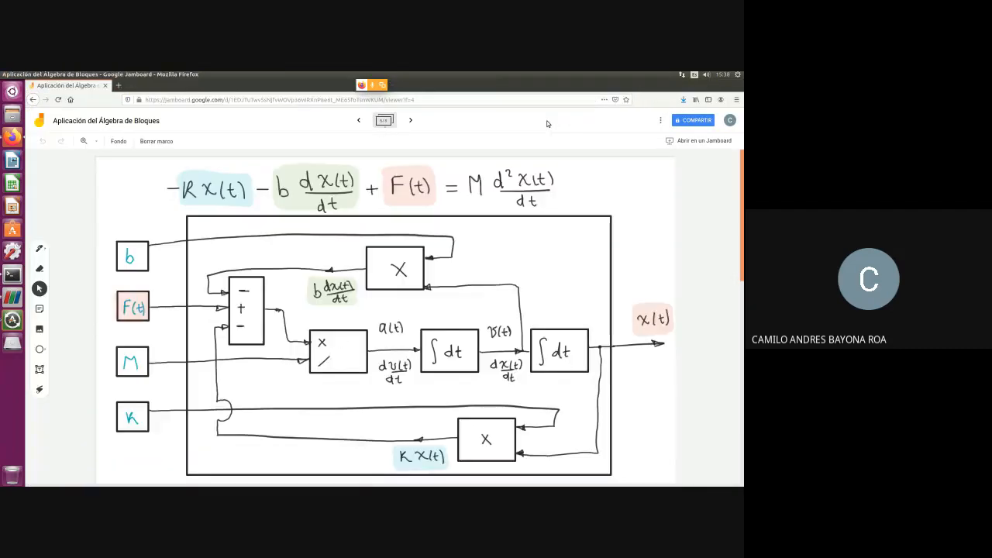
{"action": "left_click", "coordinate": [358, 119]}
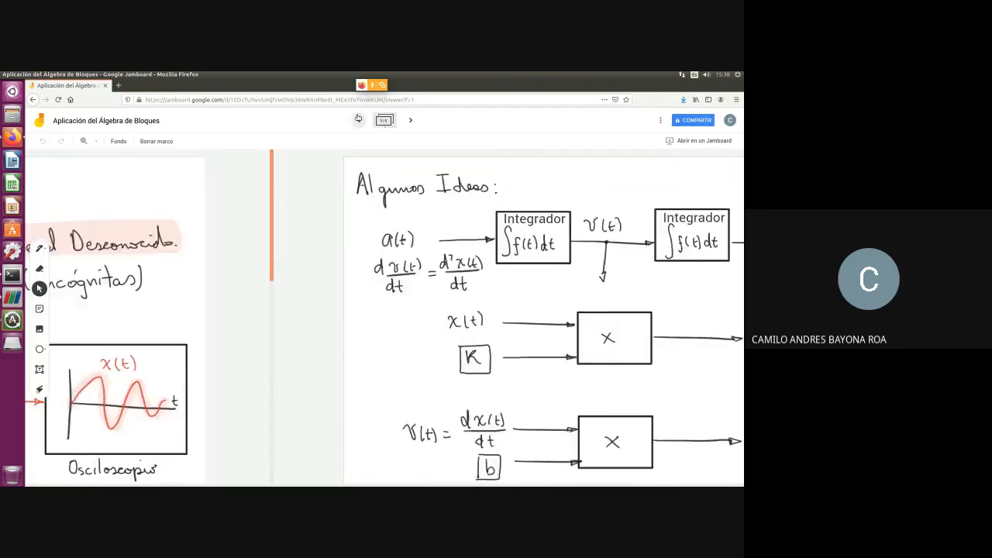
{"action": "left_click", "coordinate": [358, 119]}
{"action": "left_click", "coordinate": [358, 119]}
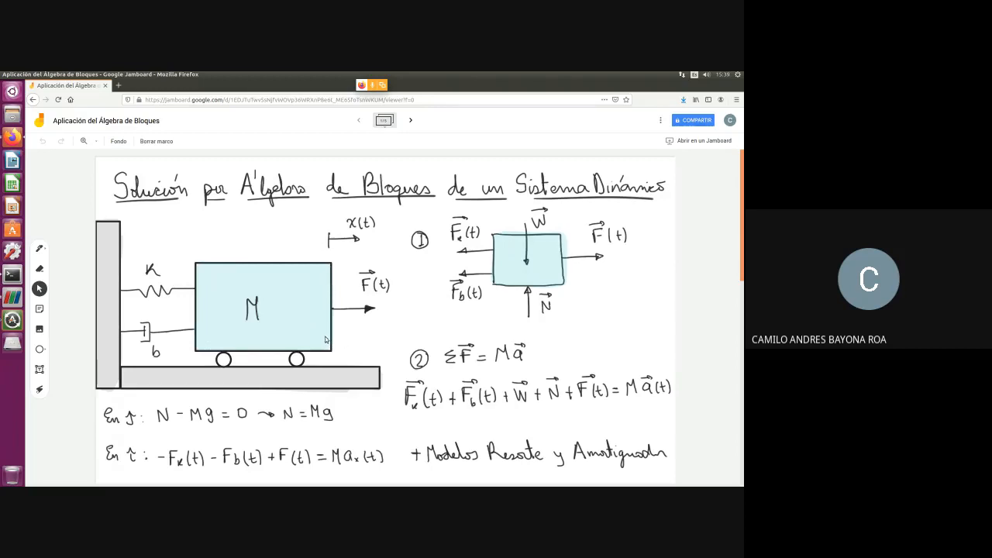
Switch back to the Simulink model and set the second integrator's initial condition to 1.
{"action": "key", "text": "alt+Tab"}
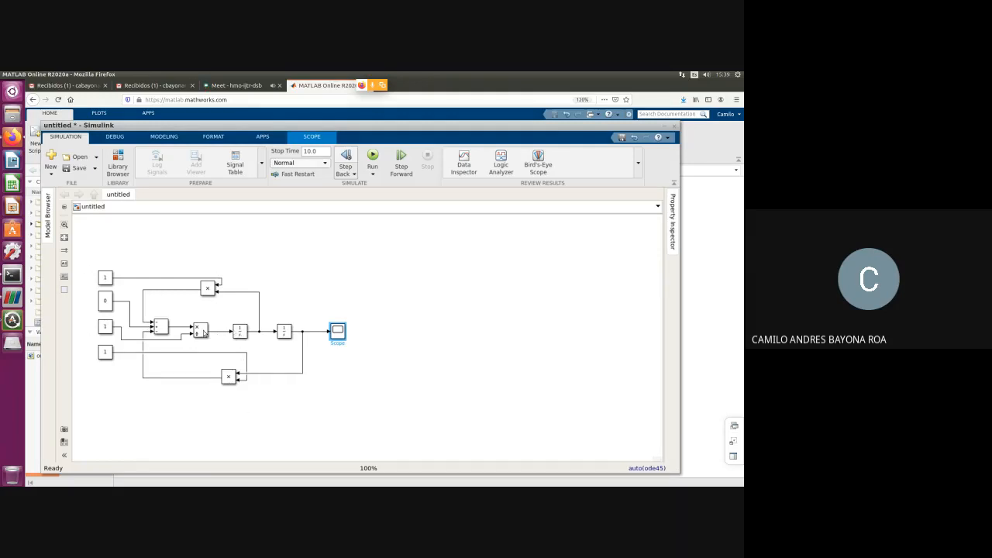
{"action": "left_click", "coordinate": [241, 331]}
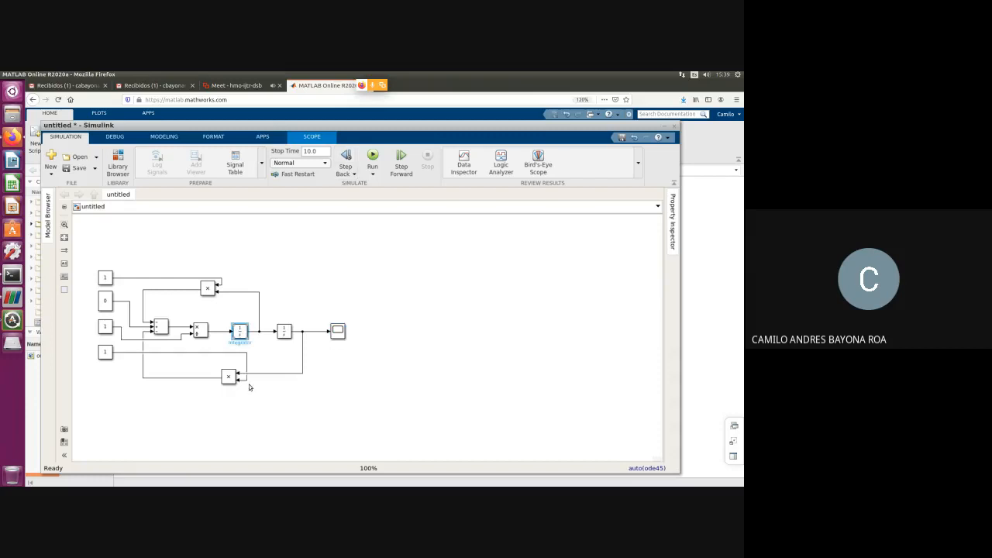
{"action": "left_click", "coordinate": [284, 332]}
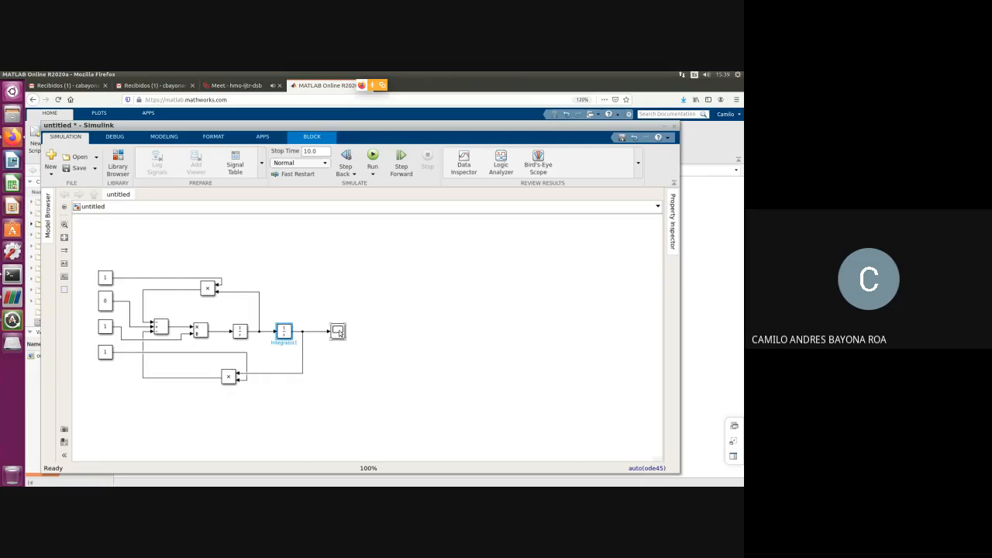
{"action": "double_click", "coordinate": [284, 332]}
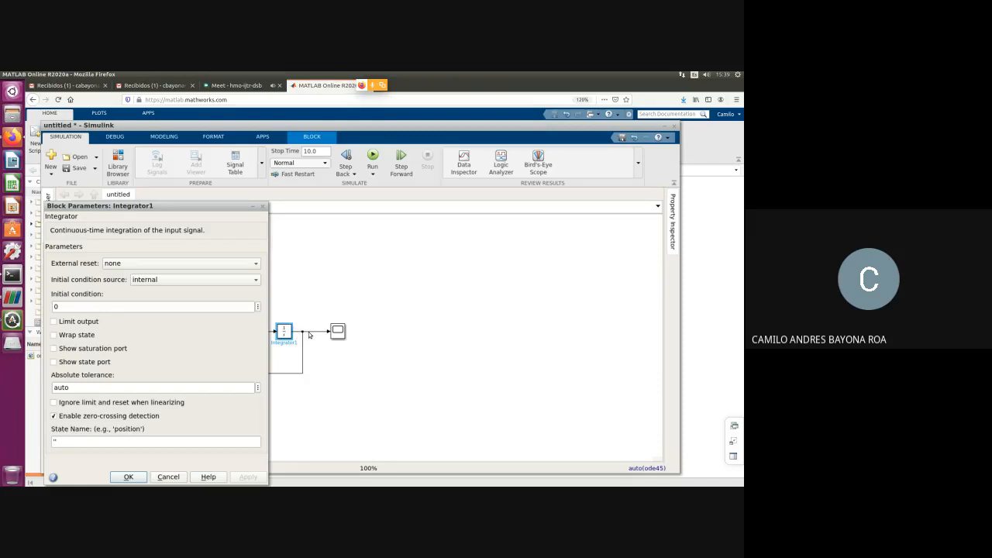
{"action": "left_click", "coordinate": [70, 307]}
{"action": "type", "text": "1"}
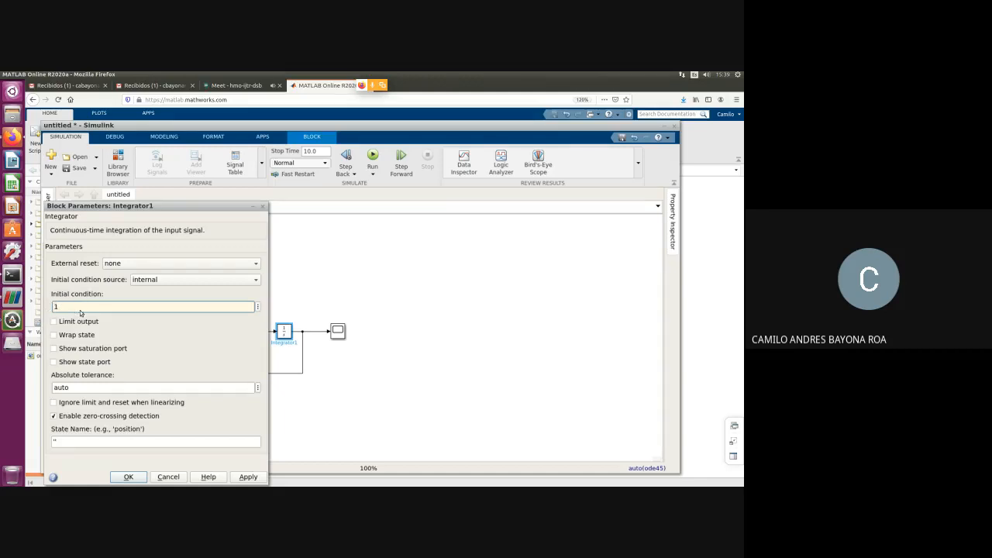
{"action": "left_click", "coordinate": [247, 476]}
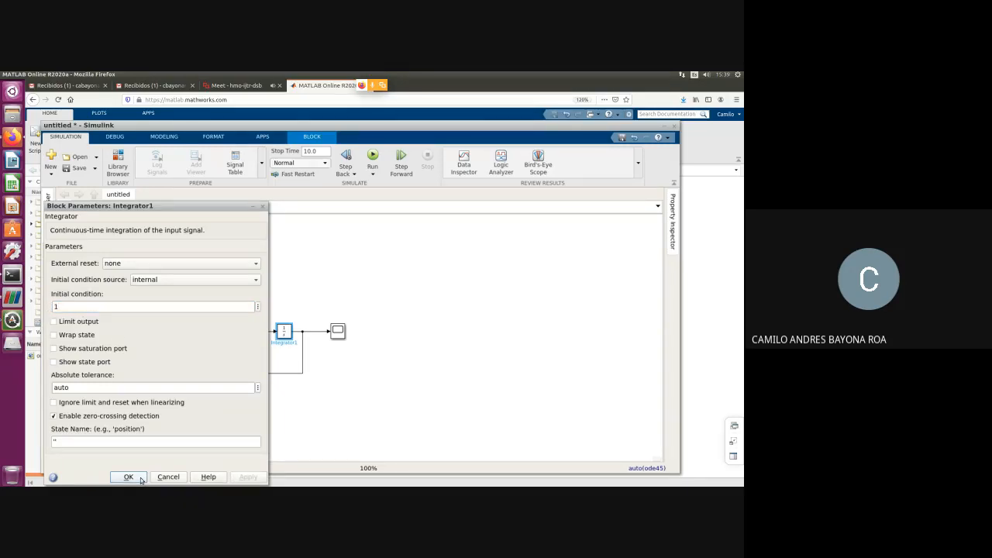
{"action": "left_click", "coordinate": [128, 476]}
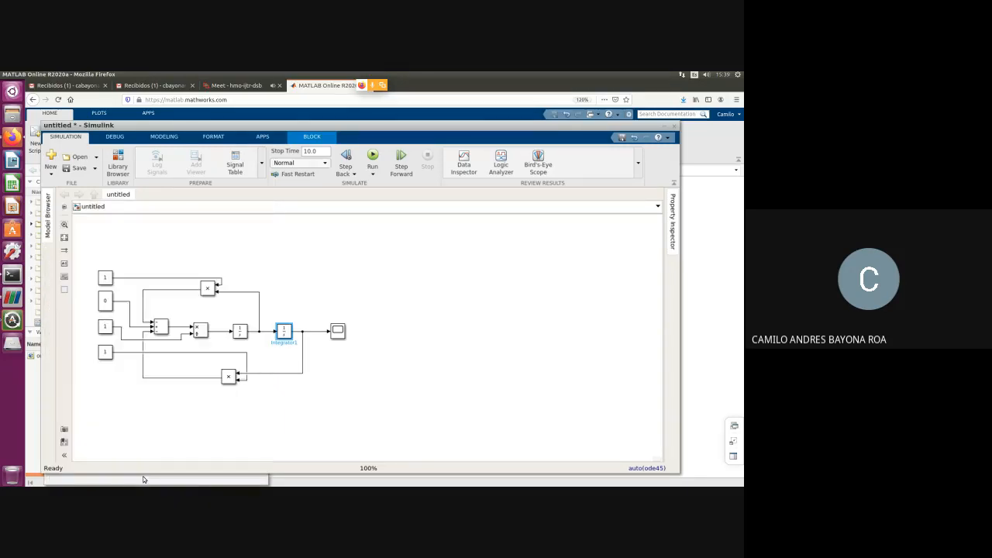
Run the simulation to completion and examine the x(t) response in the Scope.
{"action": "left_click", "coordinate": [372, 158]}
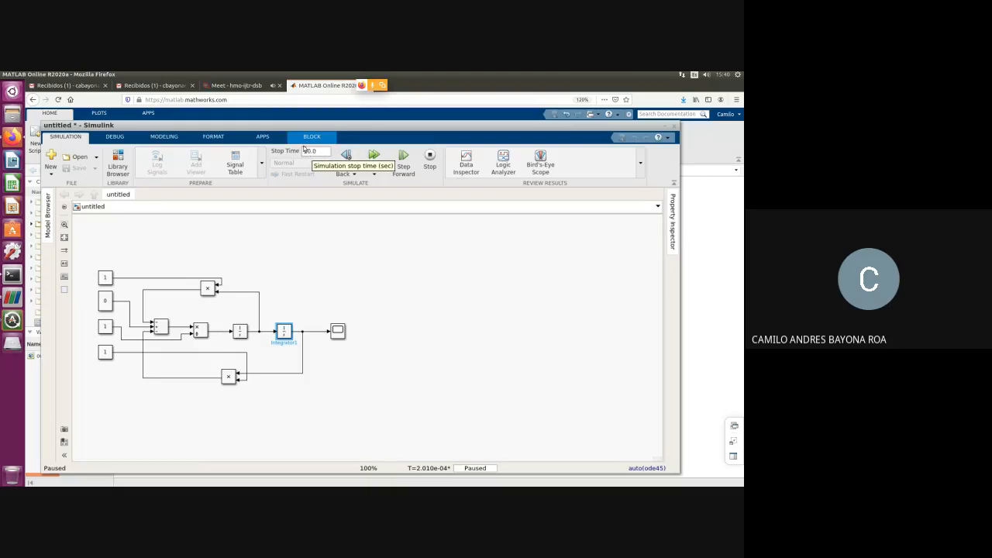
{"action": "left_click", "coordinate": [342, 333]}
{"action": "double_click", "coordinate": [342, 333]}
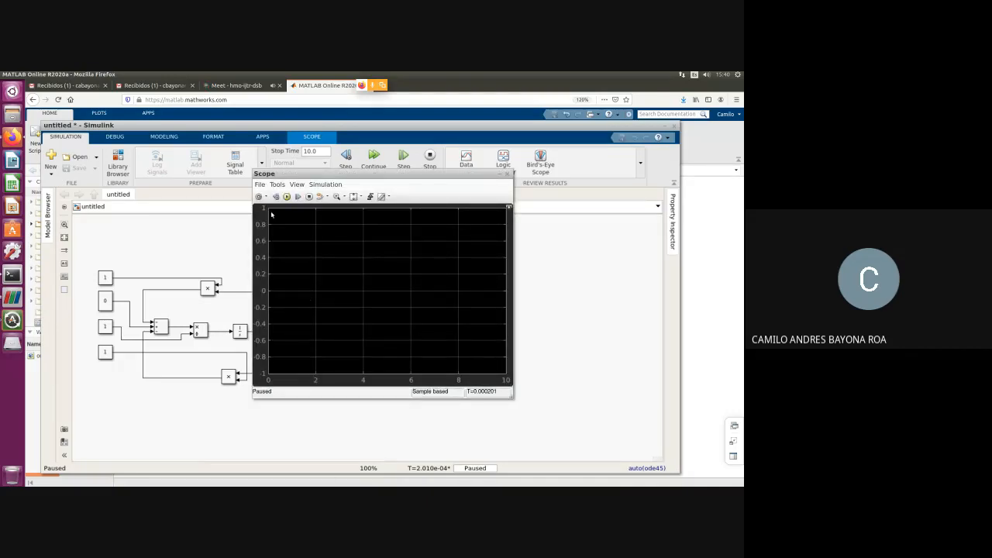
{"action": "left_click", "coordinate": [286, 196]}
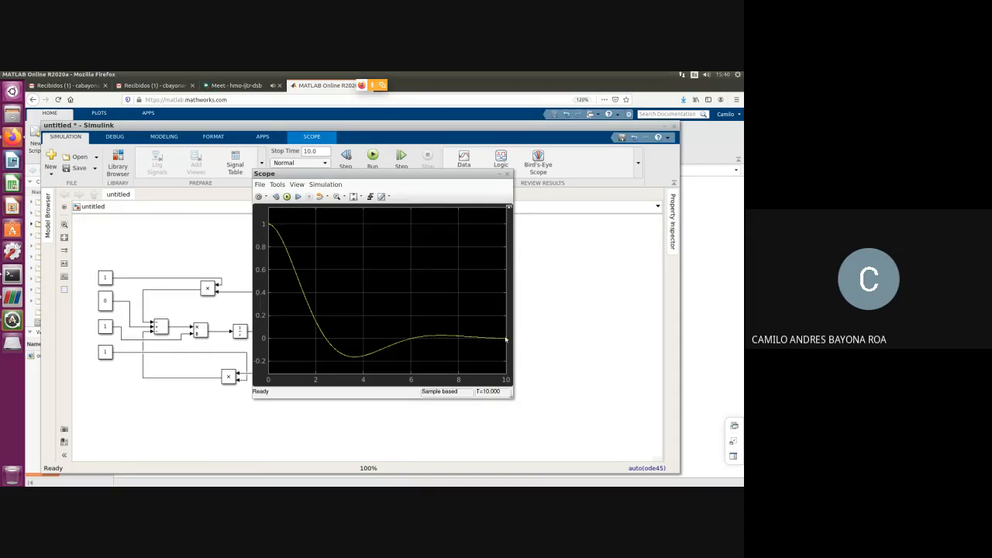
Set the simulation stop time to 30.0 and rerun the simulation with the Scope open.
{"action": "left_click", "coordinate": [508, 174]}
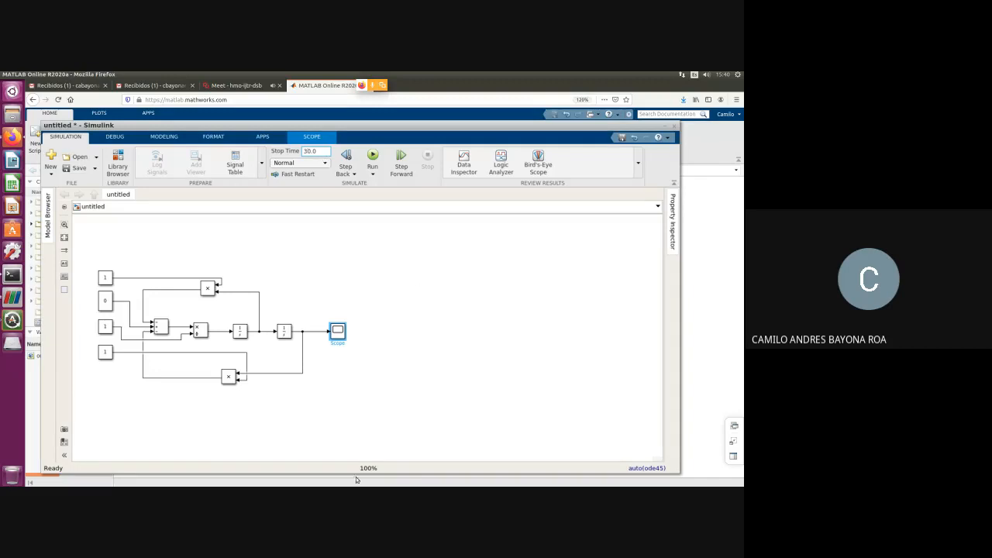
{"action": "key", "text": "alt+Tab"}
{"action": "key", "text": "alt+Tab"}
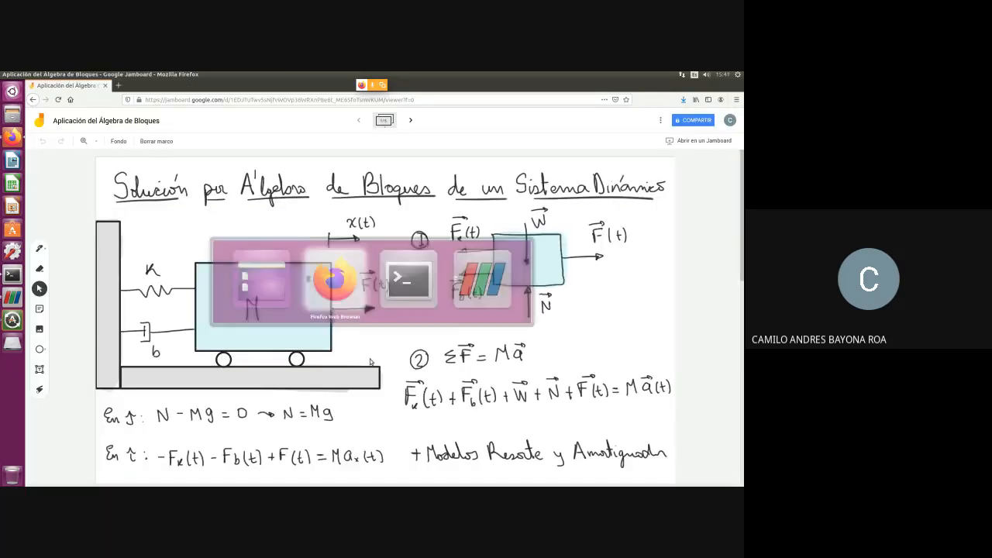
{"action": "left_click", "coordinate": [337, 335]}
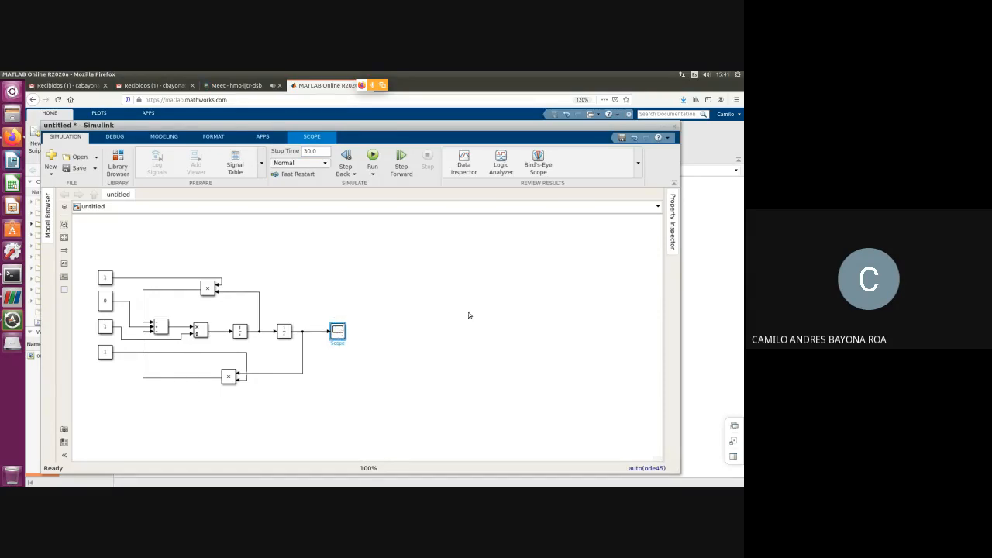
{"action": "left_click", "coordinate": [733, 425]}
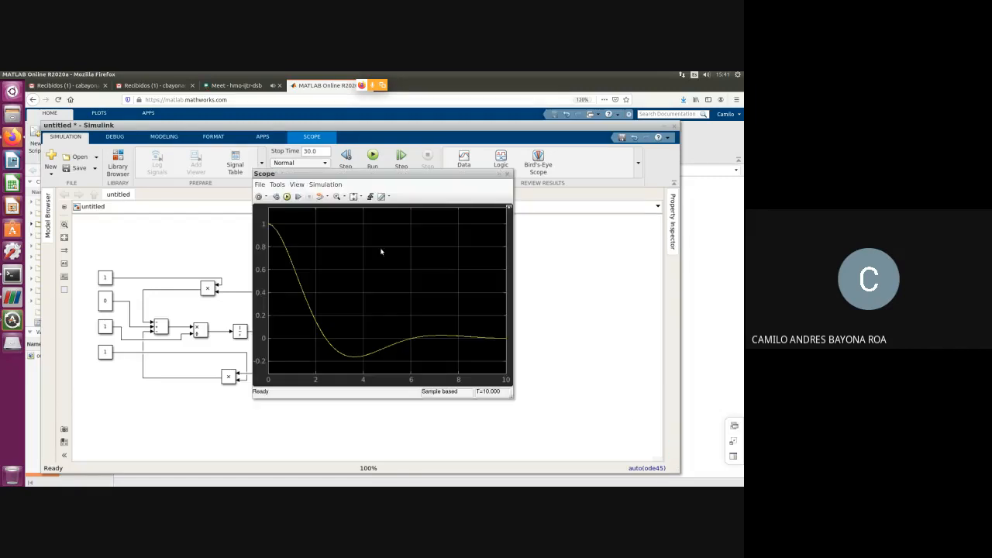
{"action": "left_click", "coordinate": [288, 197]}
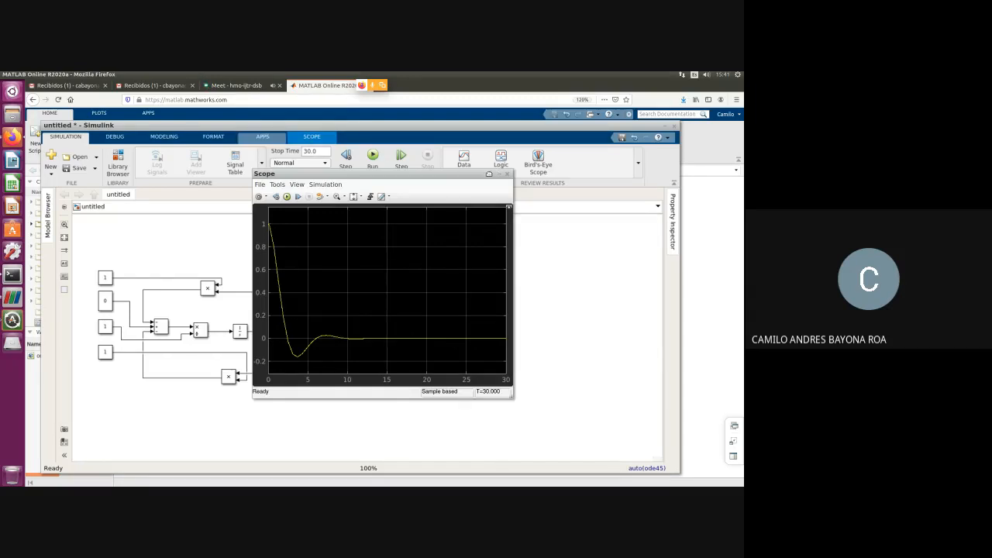
Set the topmost constant, the damping coefficient b, to 0.1 and rerun the simulation to examine the response in the Scope.
{"action": "left_click_drag", "start_coordinate": [458, 175], "coordinate": [519, 173]}
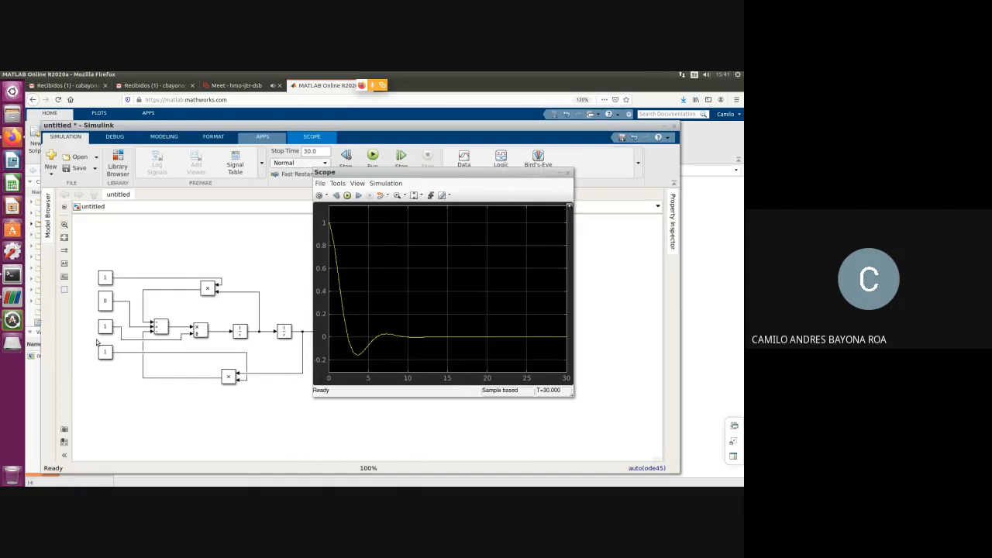
{"action": "left_click", "coordinate": [106, 279]}
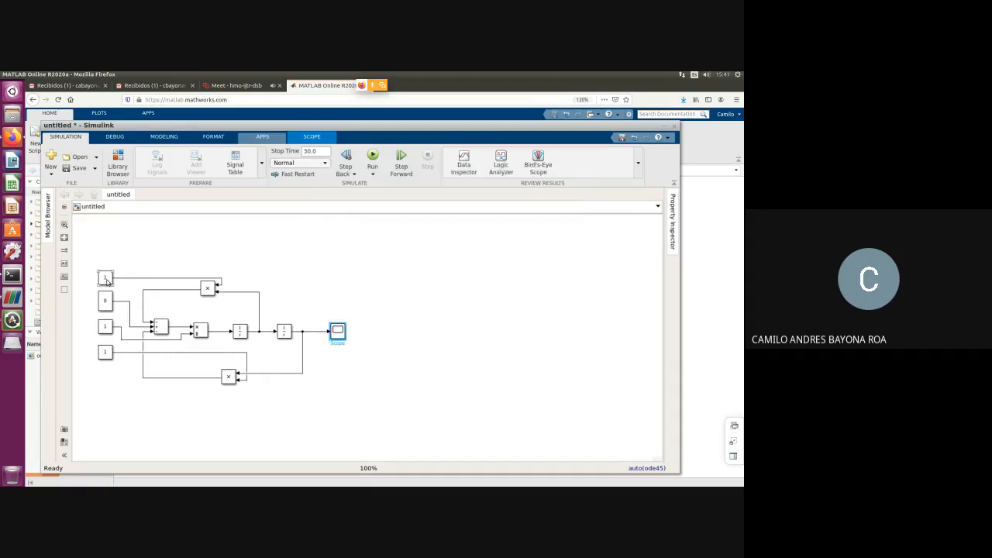
{"action": "double_click", "coordinate": [106, 279]}
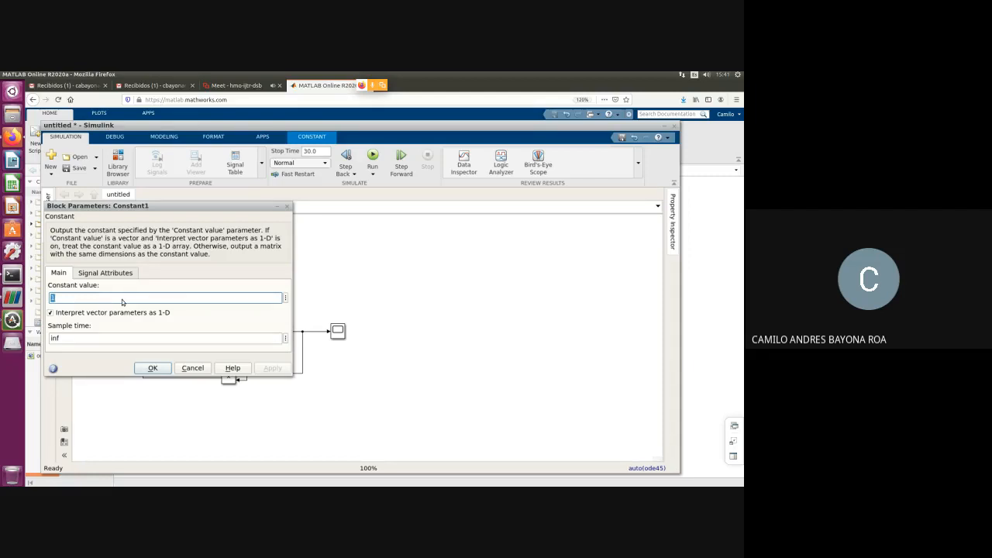
{"action": "type", "text": "0.1"}
{"action": "left_click", "coordinate": [272, 369]}
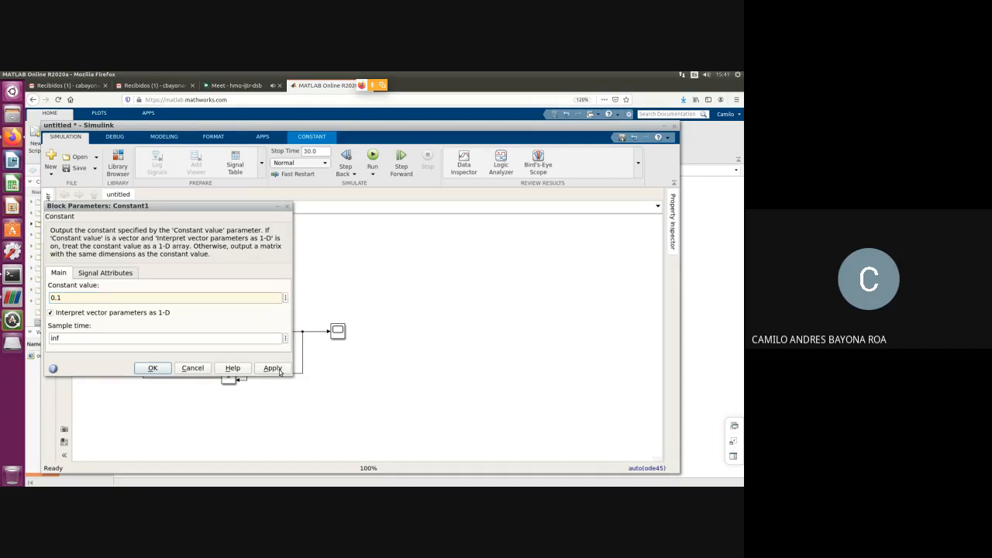
{"action": "left_click", "coordinate": [287, 210]}
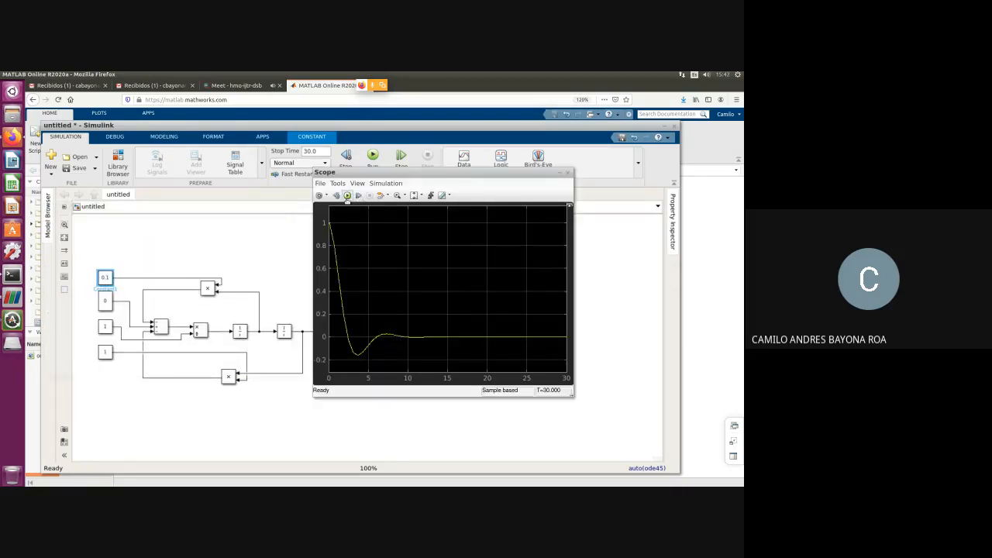
{"action": "left_click", "coordinate": [347, 195]}
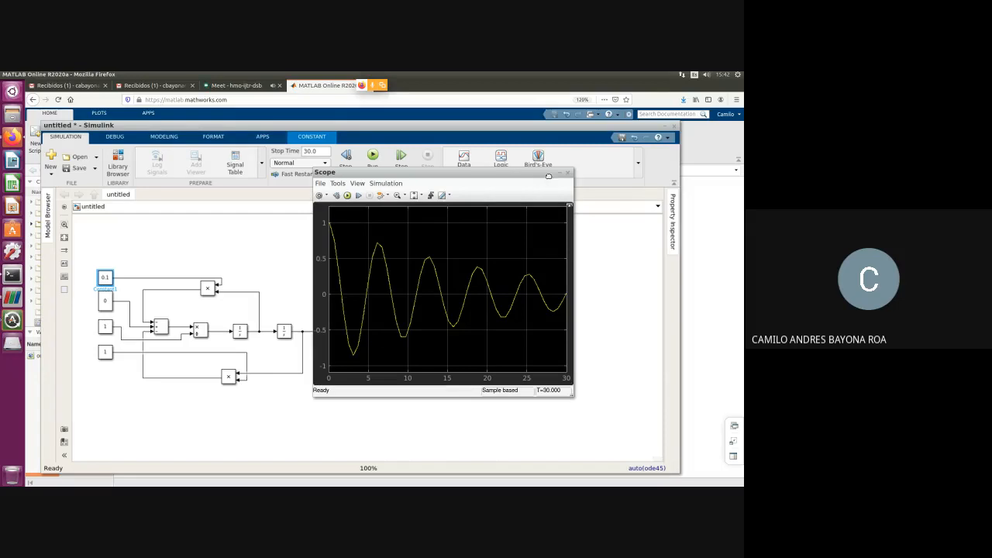
{"action": "left_click", "coordinate": [567, 177]}
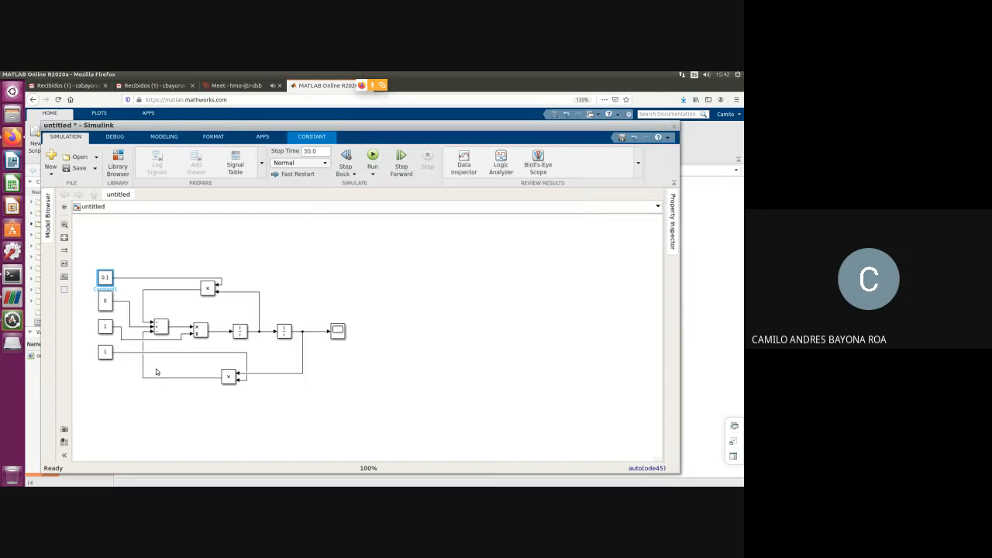
Set the second constant from the top, the external force input, to 0.1 and rerun the simulation to examine the response in the Scope.
{"action": "left_click", "coordinate": [109, 304]}
{"action": "double_click", "coordinate": [110, 305]}
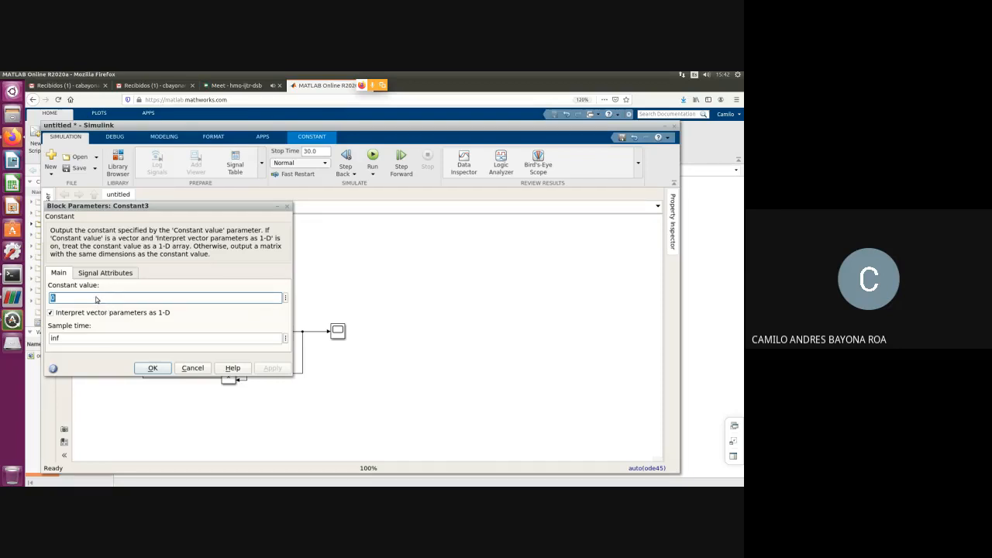
{"action": "left_click", "coordinate": [84, 299]}
{"action": "type", "text": ".1"}
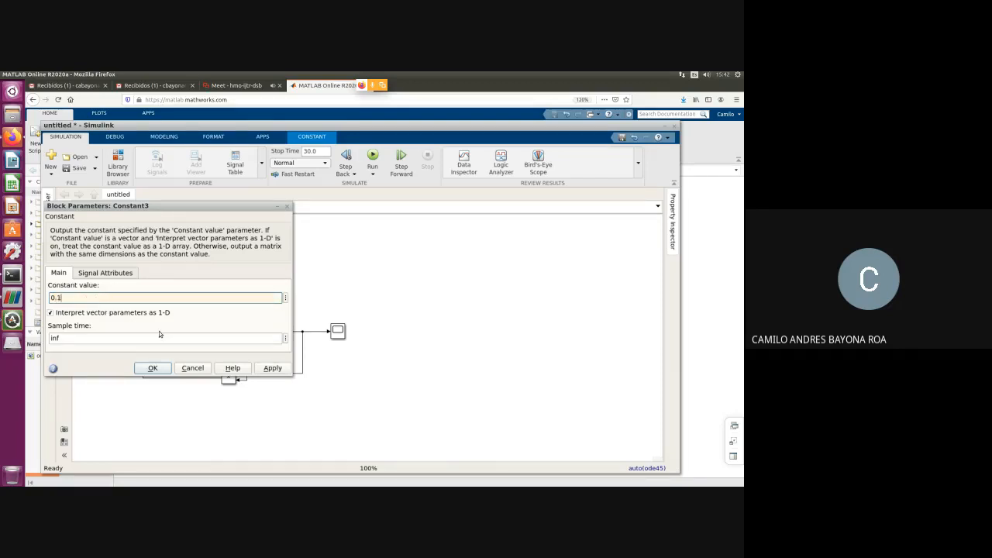
{"action": "left_click", "coordinate": [264, 368]}
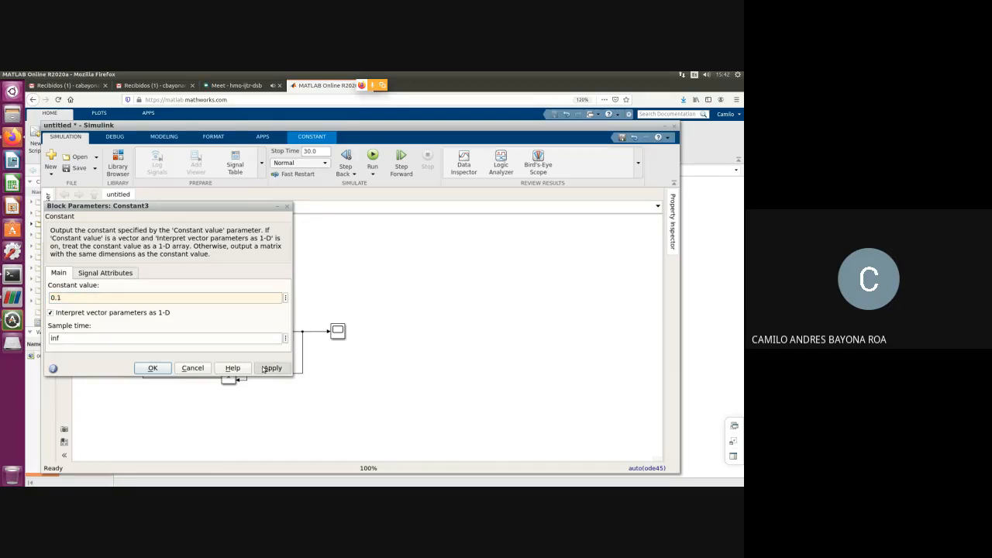
{"action": "left_click", "coordinate": [150, 368]}
{"action": "left_click", "coordinate": [338, 330]}
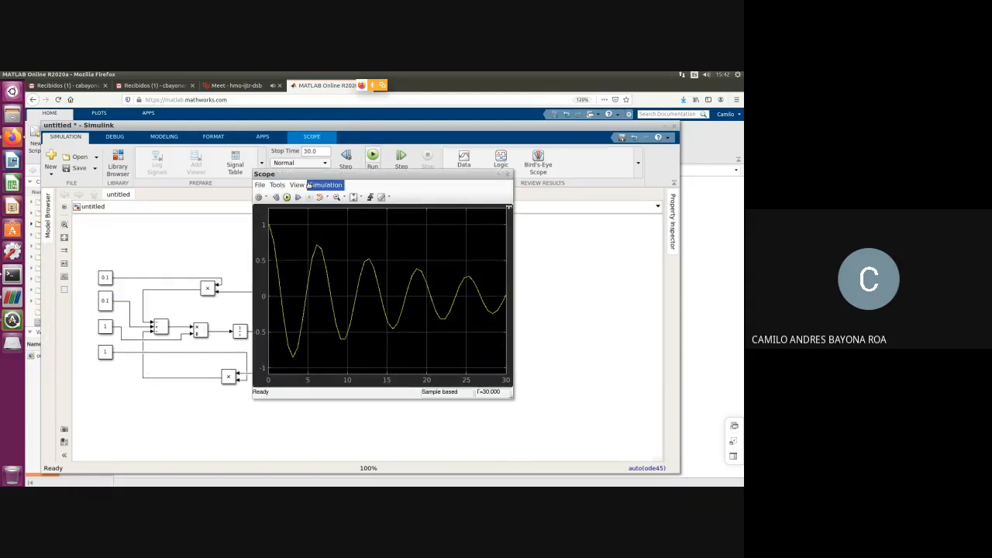
{"action": "left_click", "coordinate": [287, 198]}
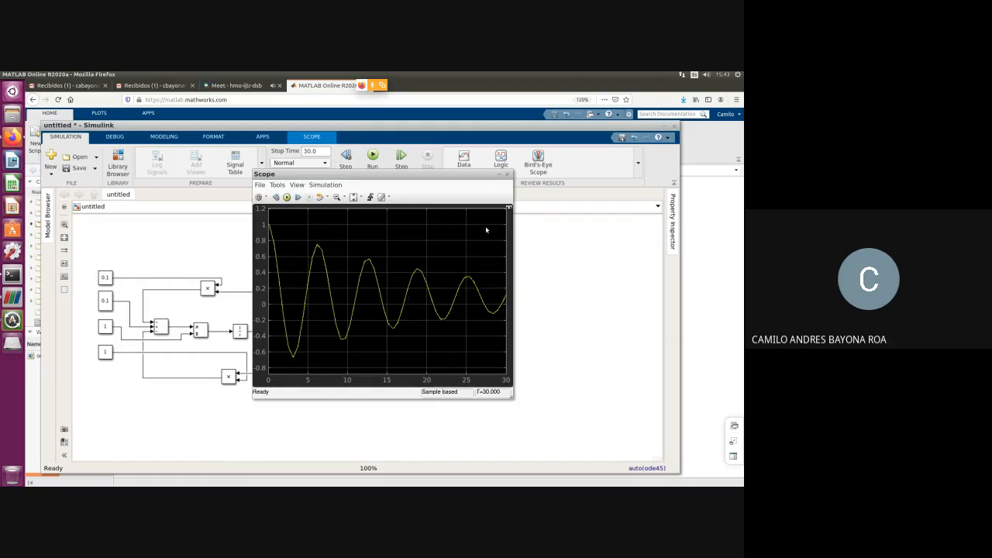
{"action": "left_click", "coordinate": [507, 174]}
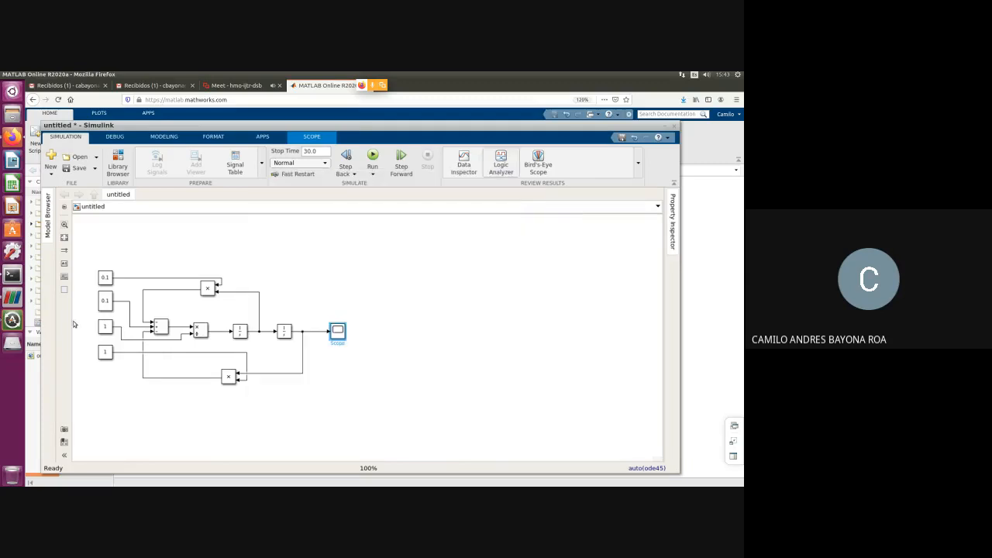
Change the second constant from the top to 1, run the simulation and examine the response in the Scope.
{"action": "left_click", "coordinate": [106, 301]}
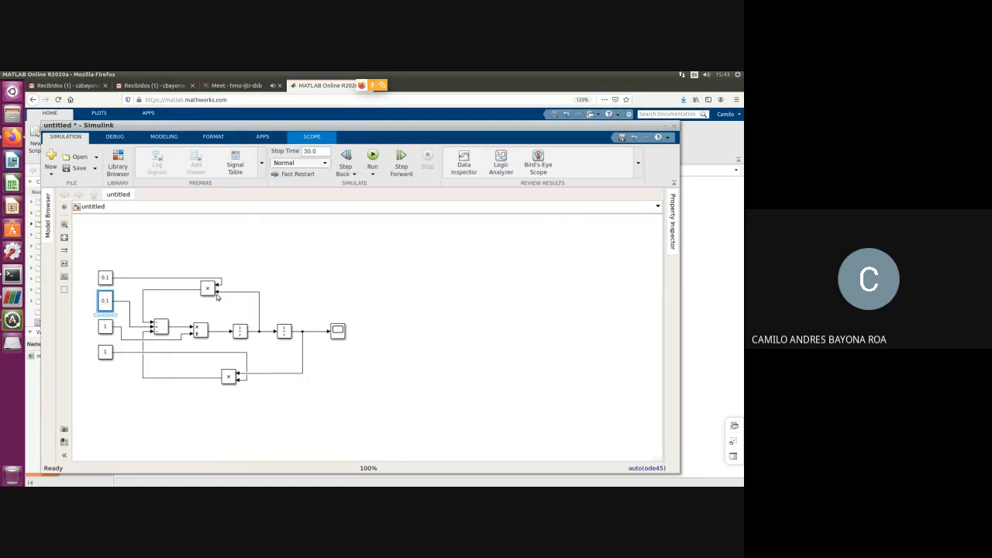
{"action": "double_click", "coordinate": [107, 300]}
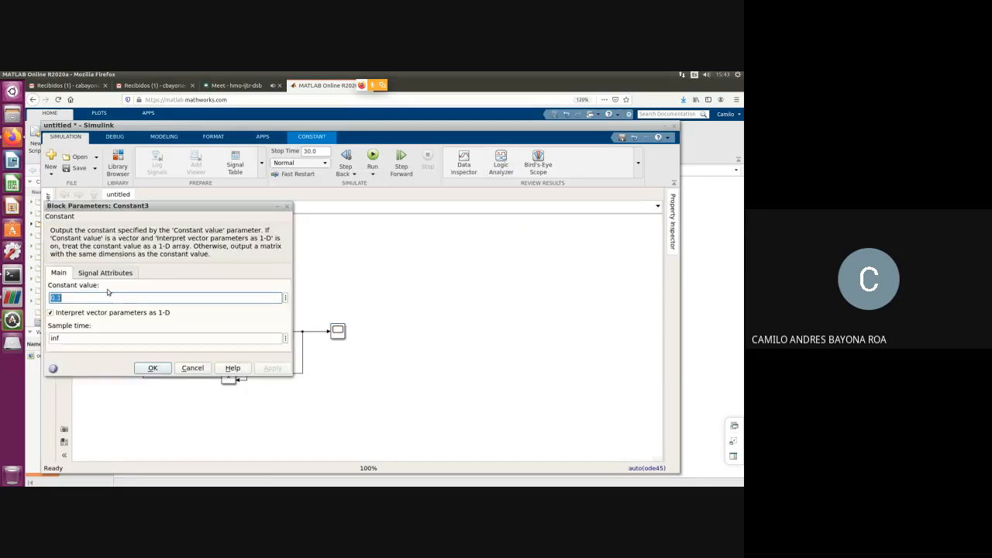
{"action": "left_click", "coordinate": [99, 295]}
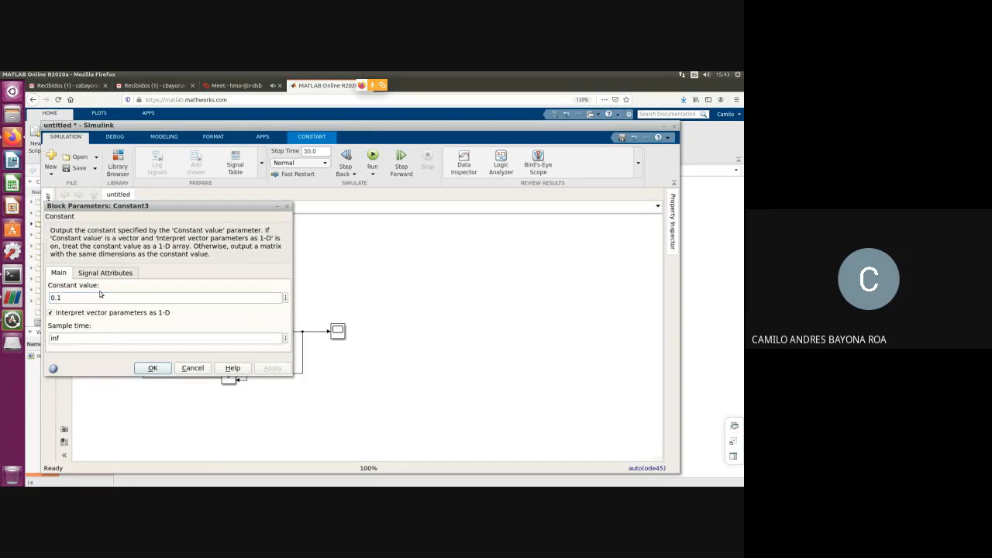
{"action": "double_click", "coordinate": [84, 299]}
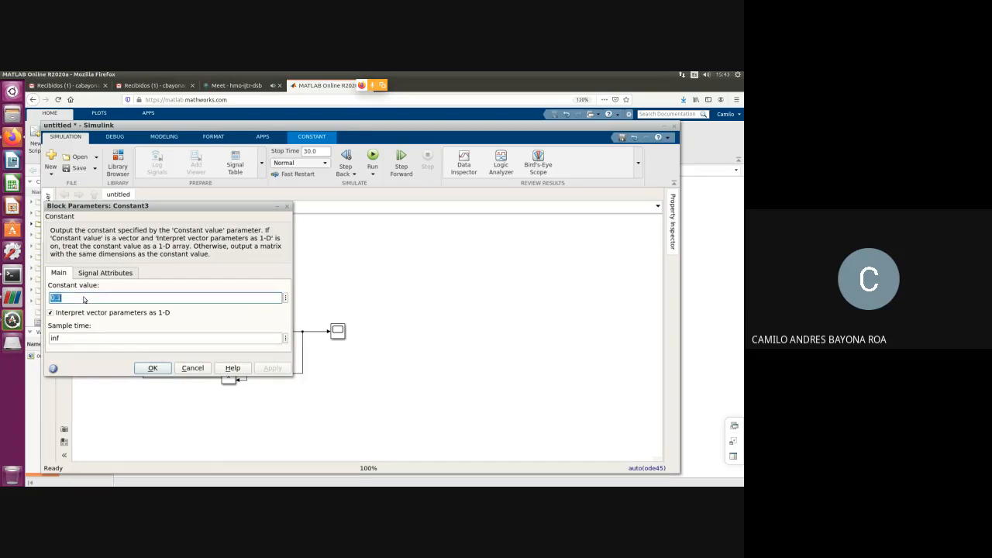
{"action": "type", "text": "1"}
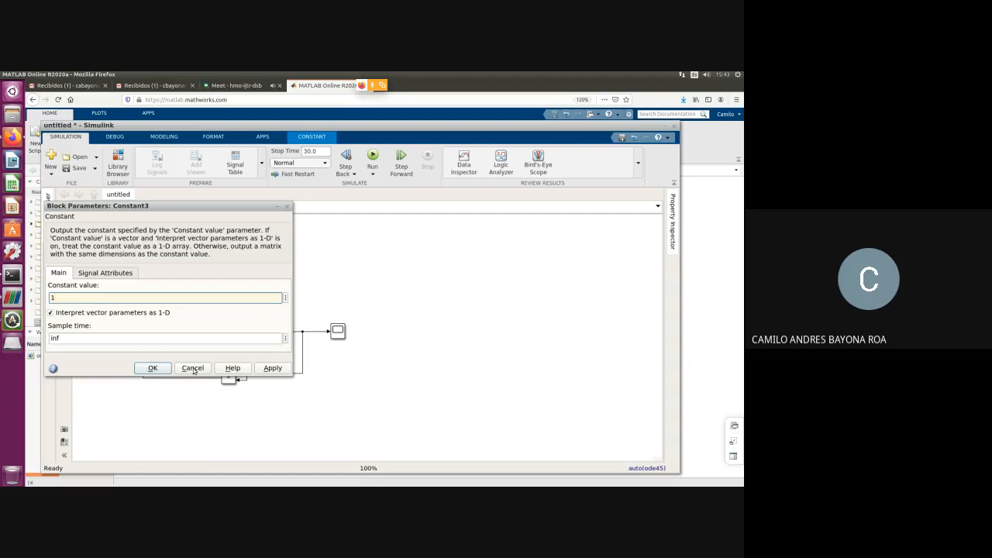
{"action": "left_click", "coordinate": [265, 373]}
{"action": "left_click", "coordinate": [163, 370]}
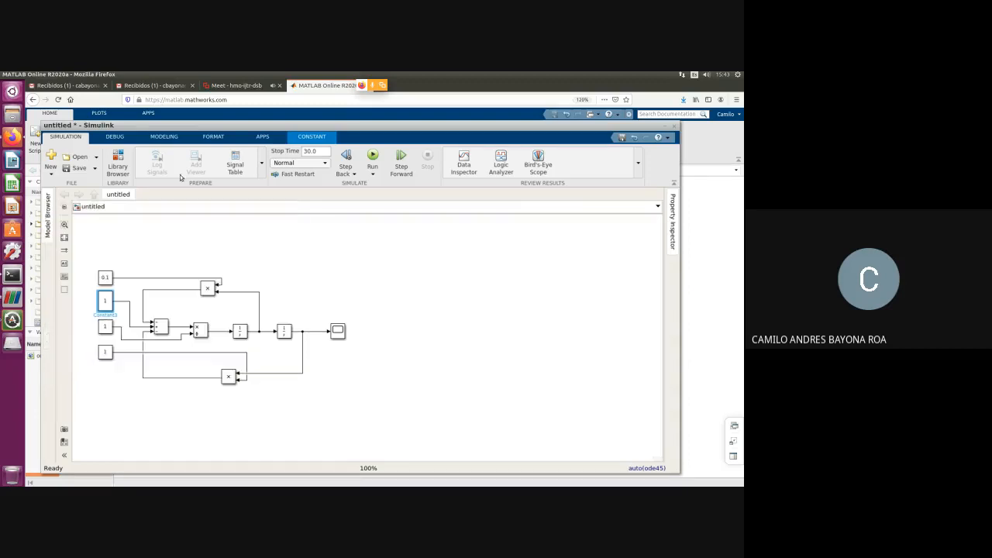
{"action": "left_click", "coordinate": [372, 156]}
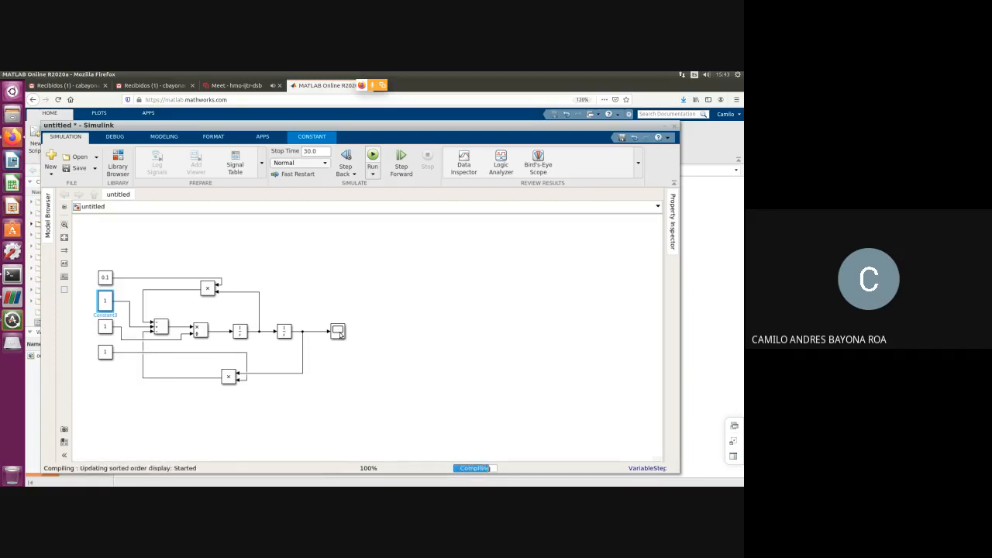
{"action": "double_click", "coordinate": [339, 333]}
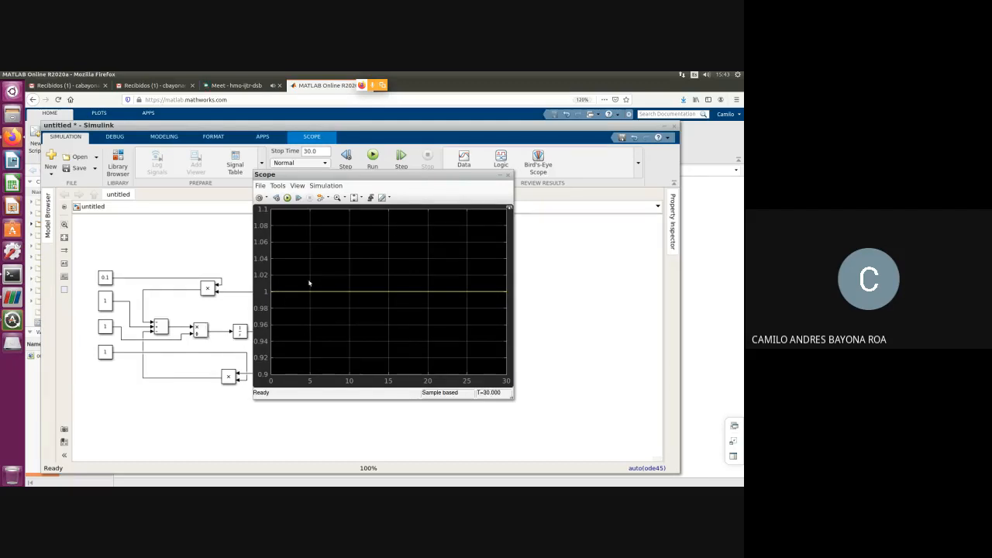
{"action": "left_click", "coordinate": [508, 176]}
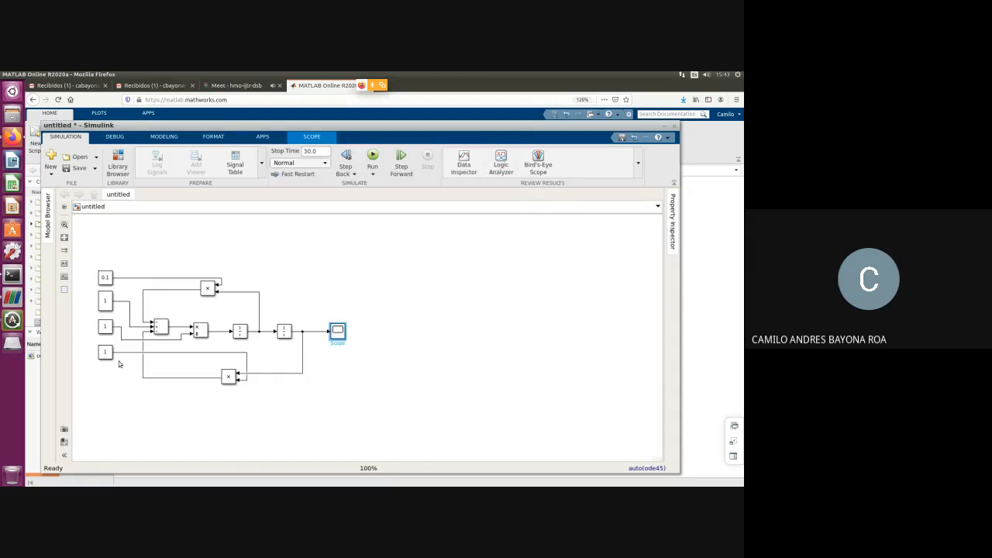
Set the second constant from the top back to 0.
{"action": "left_click", "coordinate": [106, 304]}
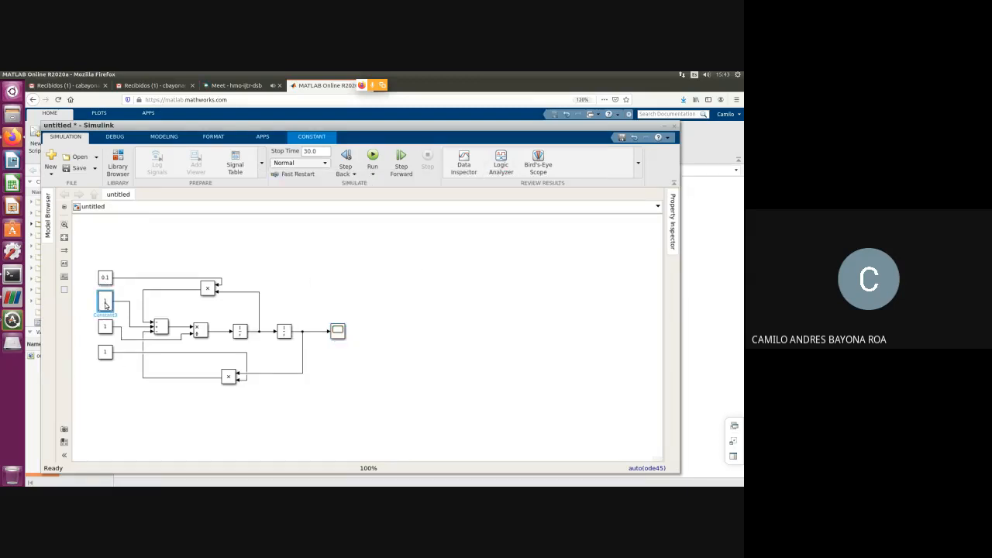
{"action": "double_click", "coordinate": [106, 304]}
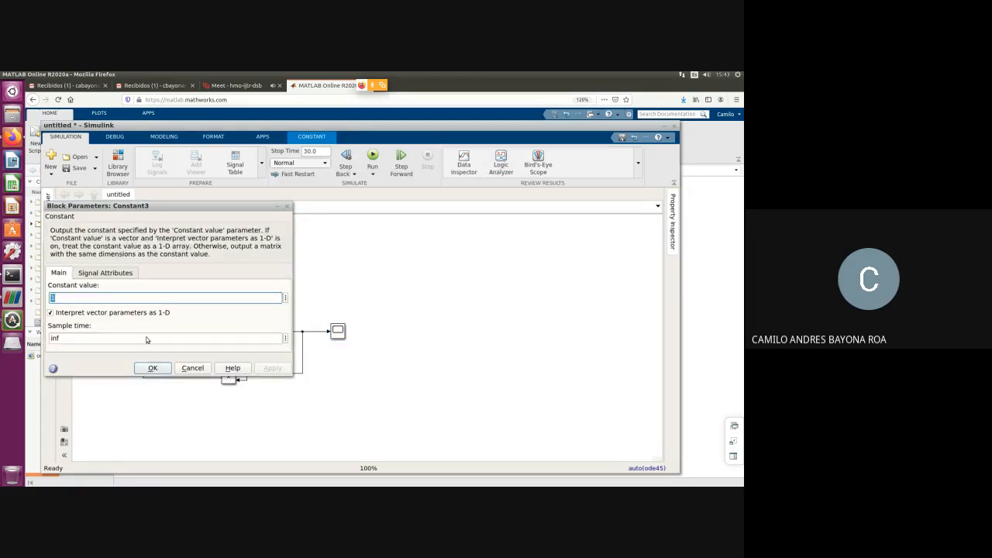
{"action": "type", "text": "0"}
{"action": "left_click", "coordinate": [264, 371]}
{"action": "left_click", "coordinate": [150, 368]}
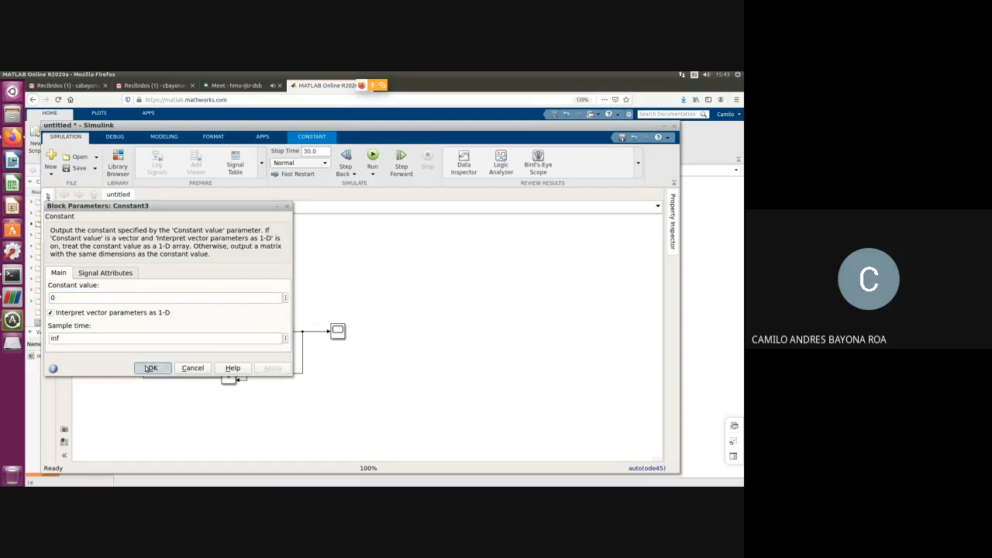
Configure the Scope block with 3 input ports and close its plot window.
{"action": "left_click", "coordinate": [337, 333]}
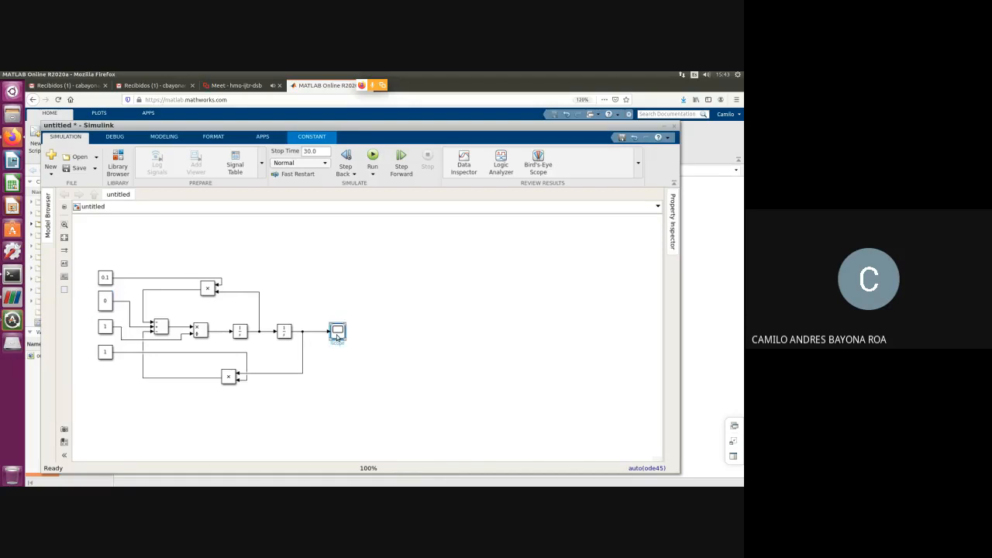
{"action": "double_click", "coordinate": [337, 333]}
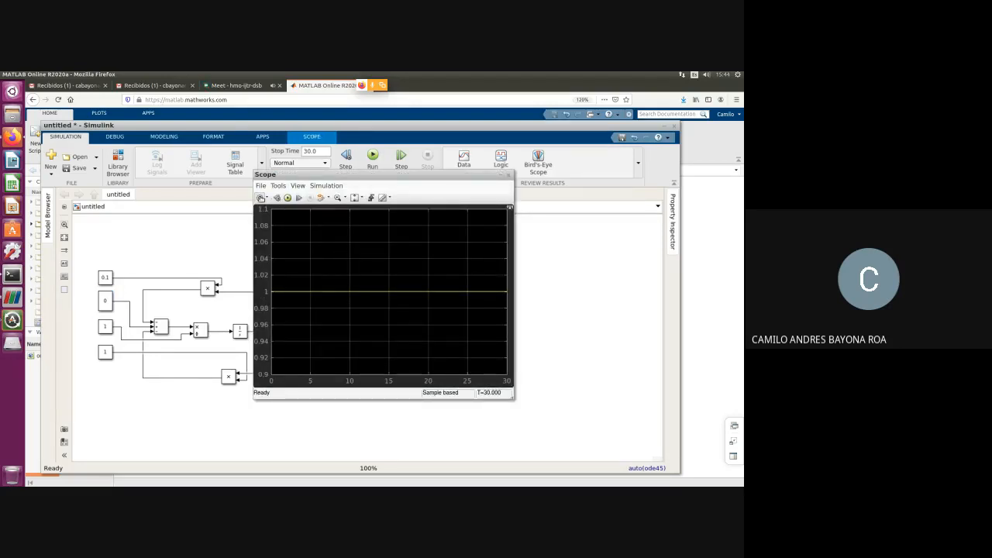
{"action": "left_click", "coordinate": [261, 198]}
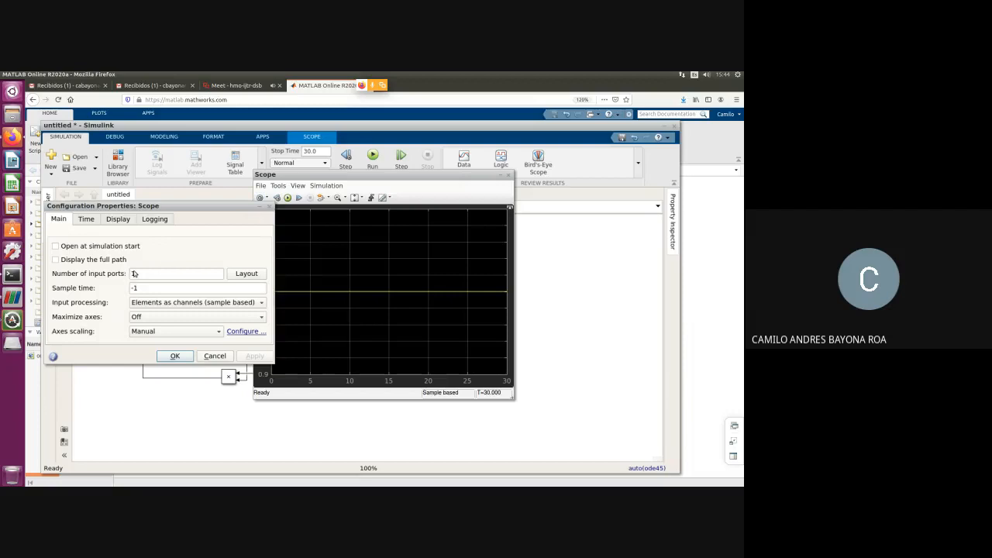
{"action": "double_click", "coordinate": [134, 273]}
{"action": "type", "text": "3"}
{"action": "left_click", "coordinate": [174, 356]}
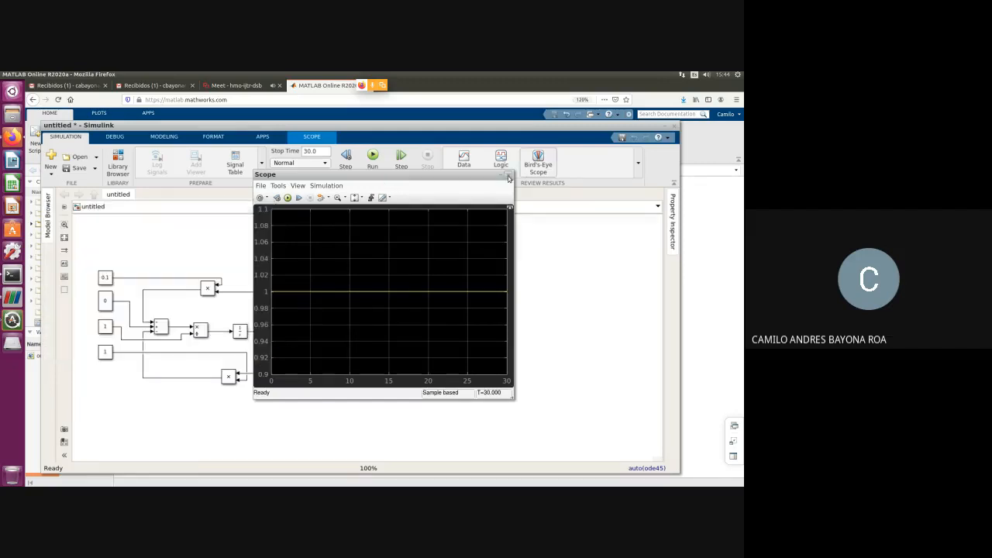
{"action": "left_click", "coordinate": [509, 174]}
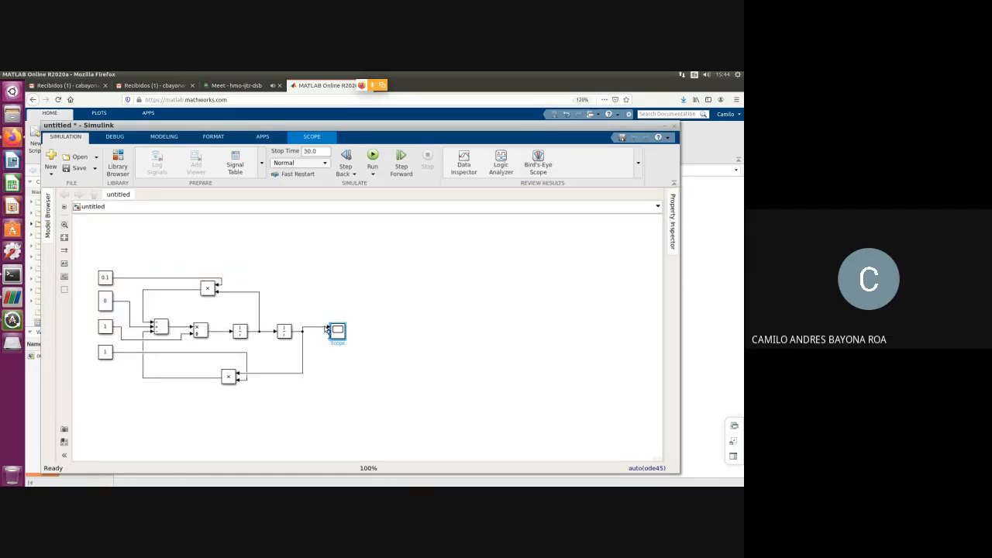
Connect the first integrator's output and input signals to the Scope's second and third ports, and run the simulation.
{"action": "left_click_drag", "start_coordinate": [327, 332], "coordinate": [261, 333]}
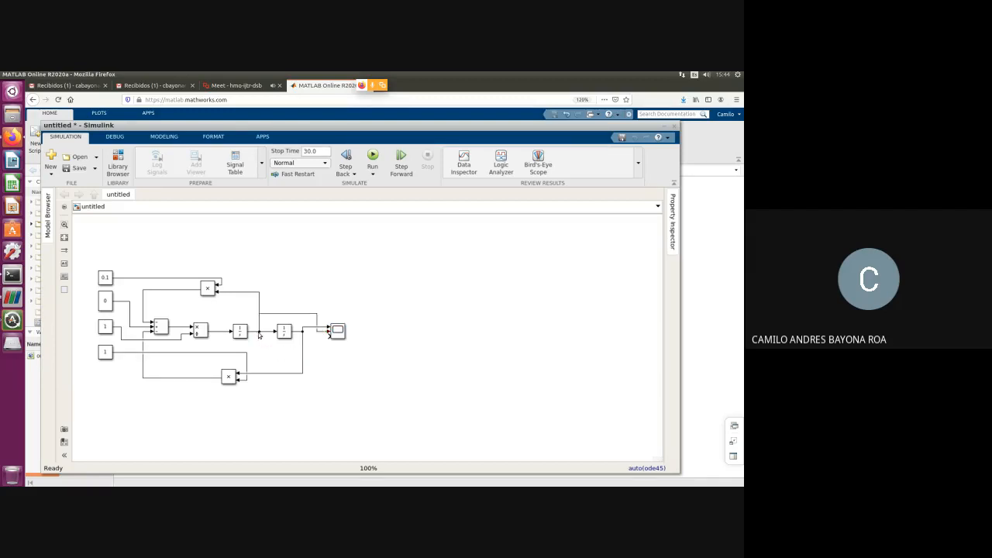
{"action": "left_click_drag", "start_coordinate": [328, 336], "coordinate": [219, 334]}
{"action": "left_click", "coordinate": [373, 160]}
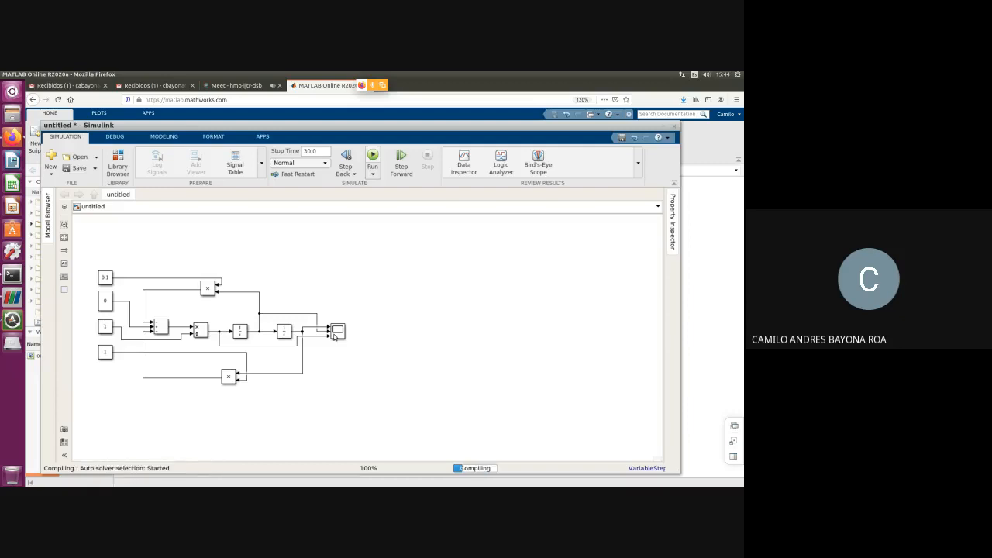
Examine the three plotted signals in the Scope, placed beside the block diagram, and switch to the Google Meet page.
{"action": "left_click", "coordinate": [336, 333]}
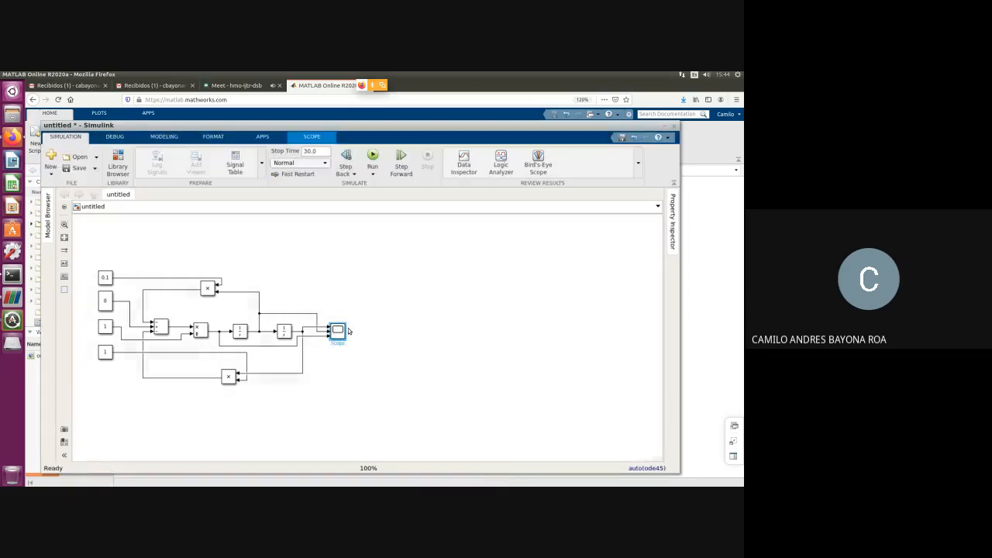
{"action": "double_click", "coordinate": [348, 331]}
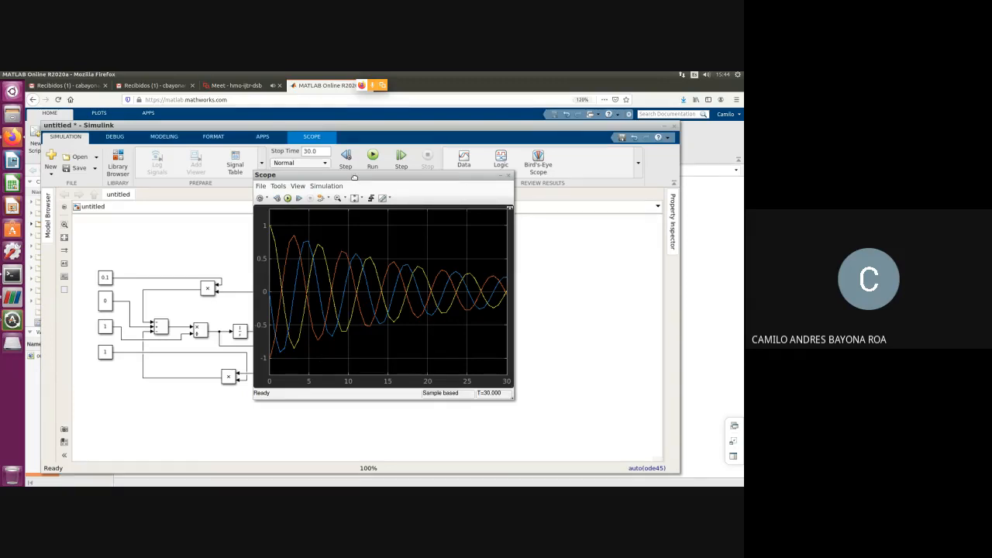
{"action": "left_click_drag", "start_coordinate": [355, 177], "coordinate": [472, 176]}
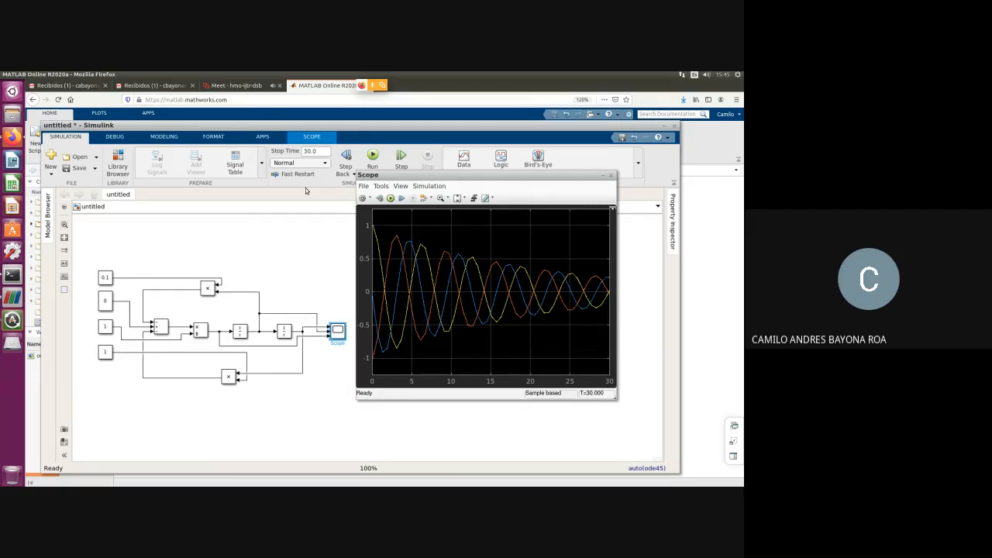
{"action": "left_click", "coordinate": [255, 87]}
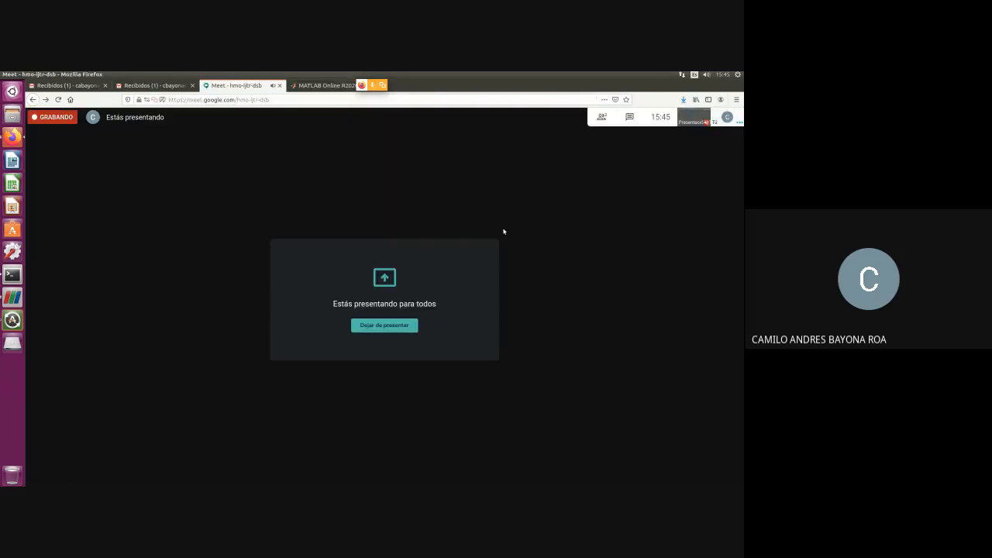